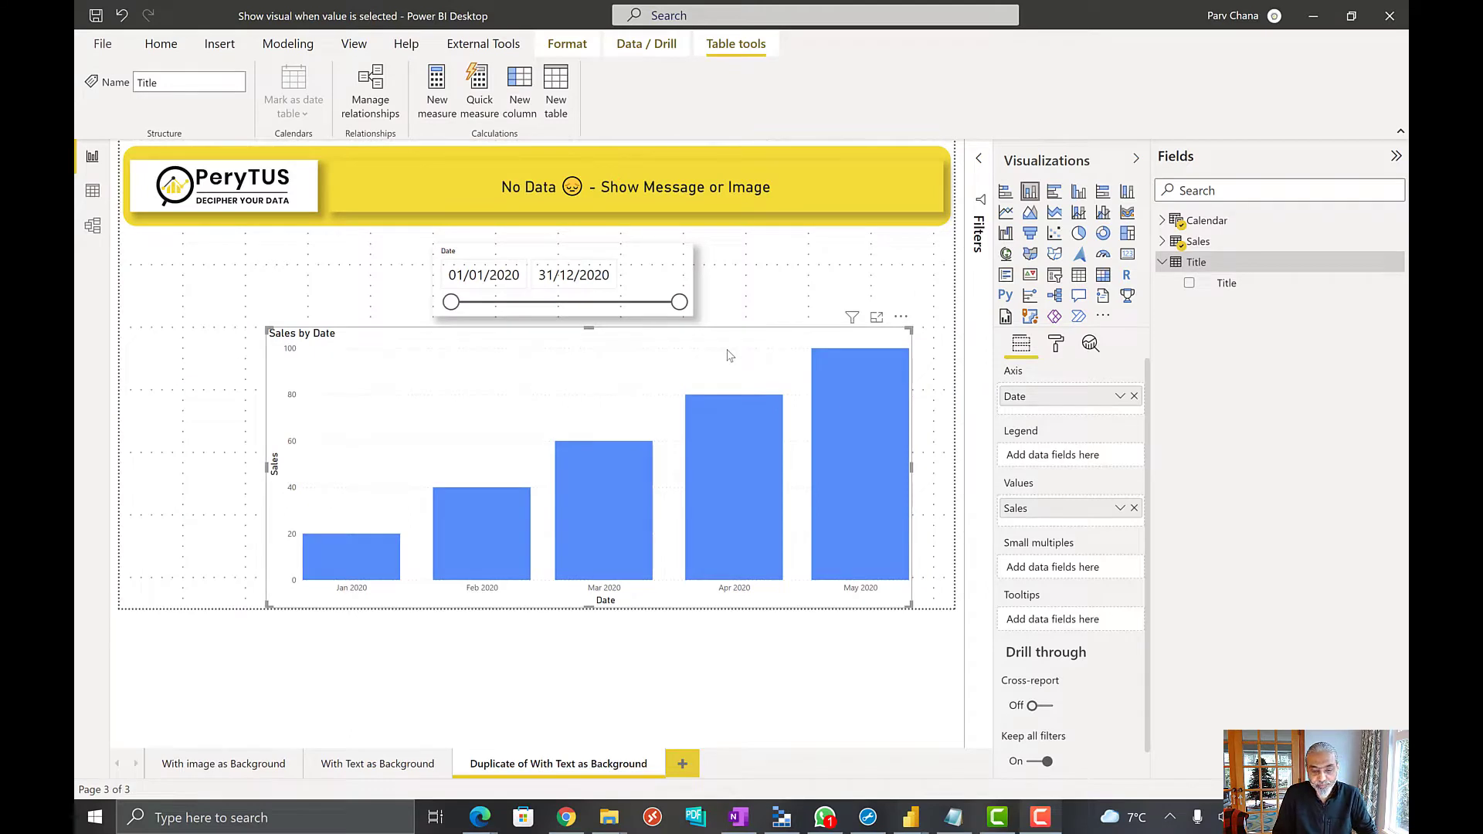
Nudge the Sales by Date chart left and push the slicer start later to empty the chart
{"action": "mouse_move", "coordinate": [603, 386]}
{"action": "left_mouse_down"}
{"action": "mouse_move", "coordinate": [578, 381]}
{"action": "mouse_move", "coordinate": [579, 394]}
{"action": "left_mouse_up"}
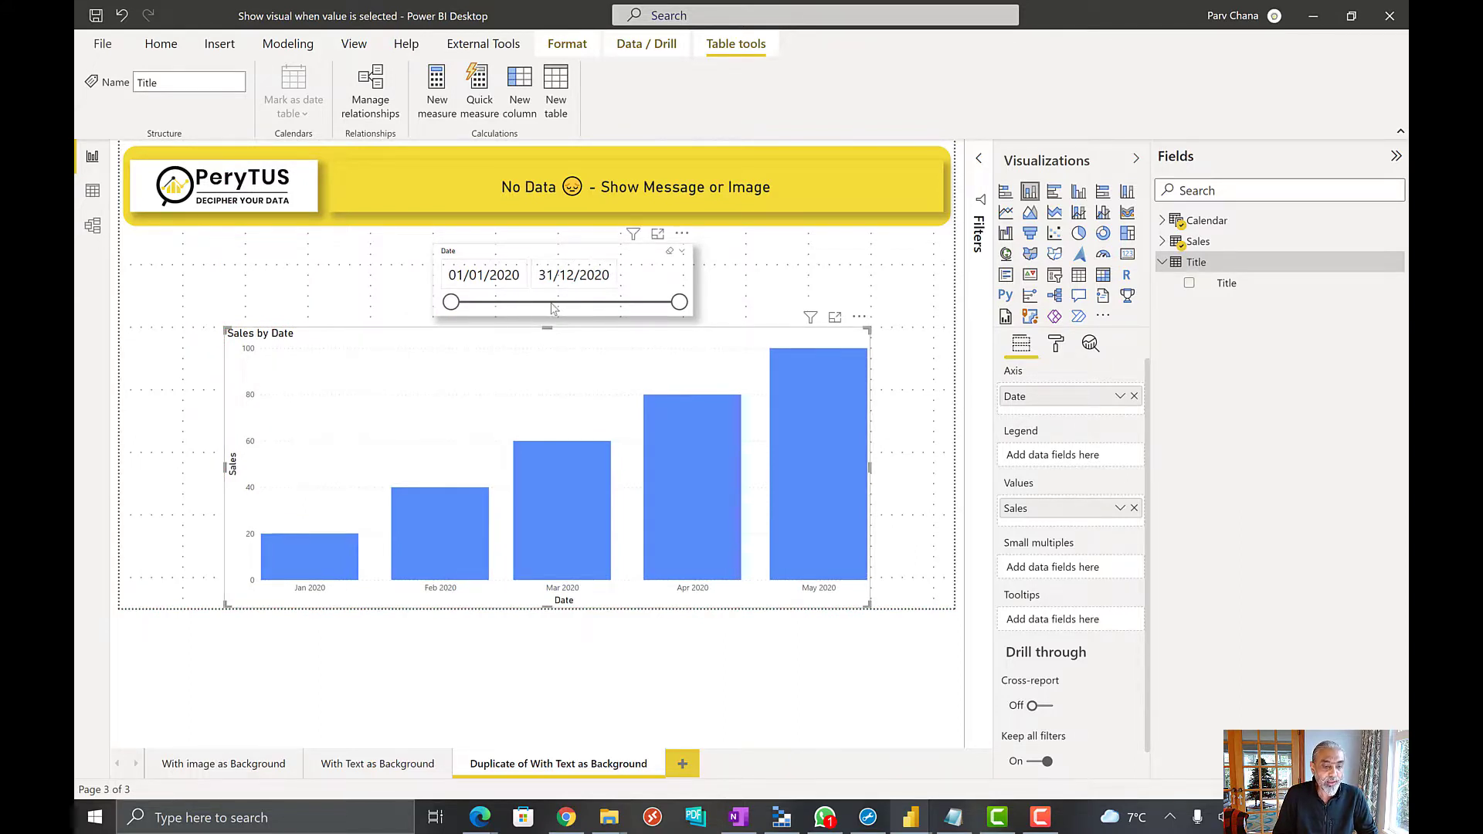
{"action": "left_click_drag", "start_coordinate": [458, 307], "coordinate": [587, 310]}
{"action": "left_click", "coordinate": [641, 310]}
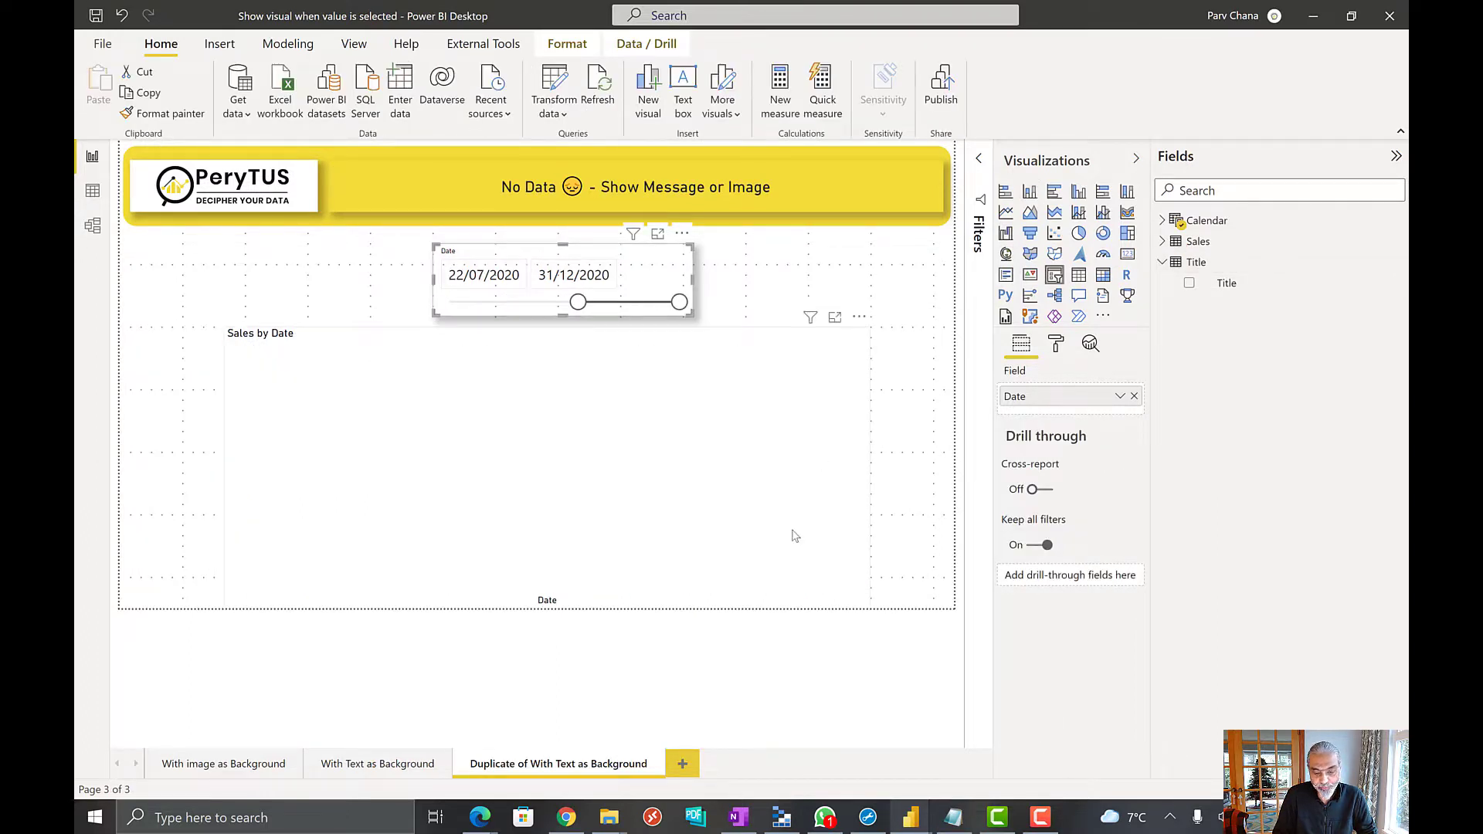
Try more slicer ranges, finishing at 21/02/2020–16/07/2020 with only Mar–May bars
{"action": "left_click_drag", "start_coordinate": [577, 302], "coordinate": [482, 304]}
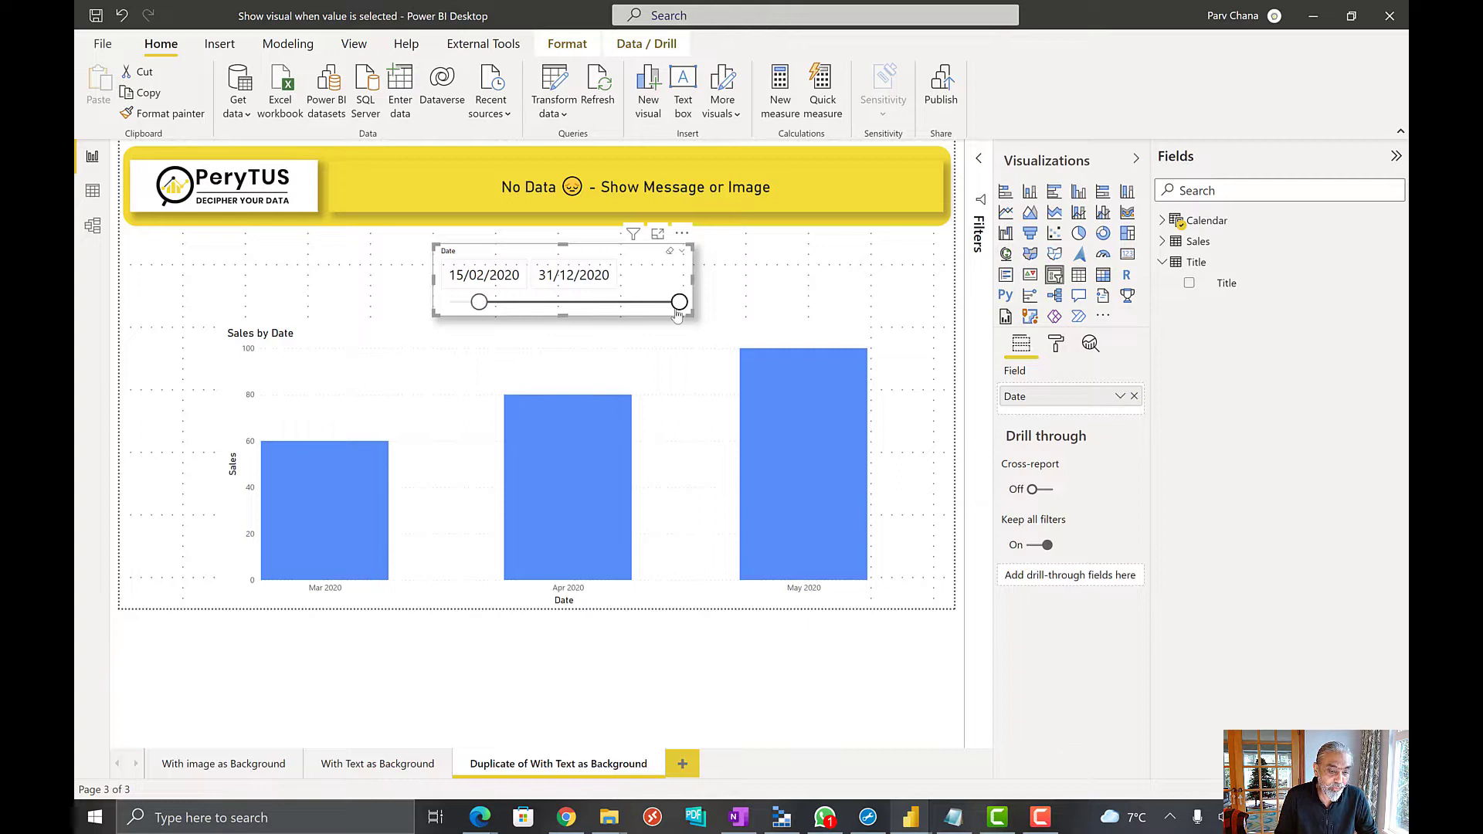
{"action": "left_click_drag", "start_coordinate": [679, 302], "coordinate": [575, 311]}
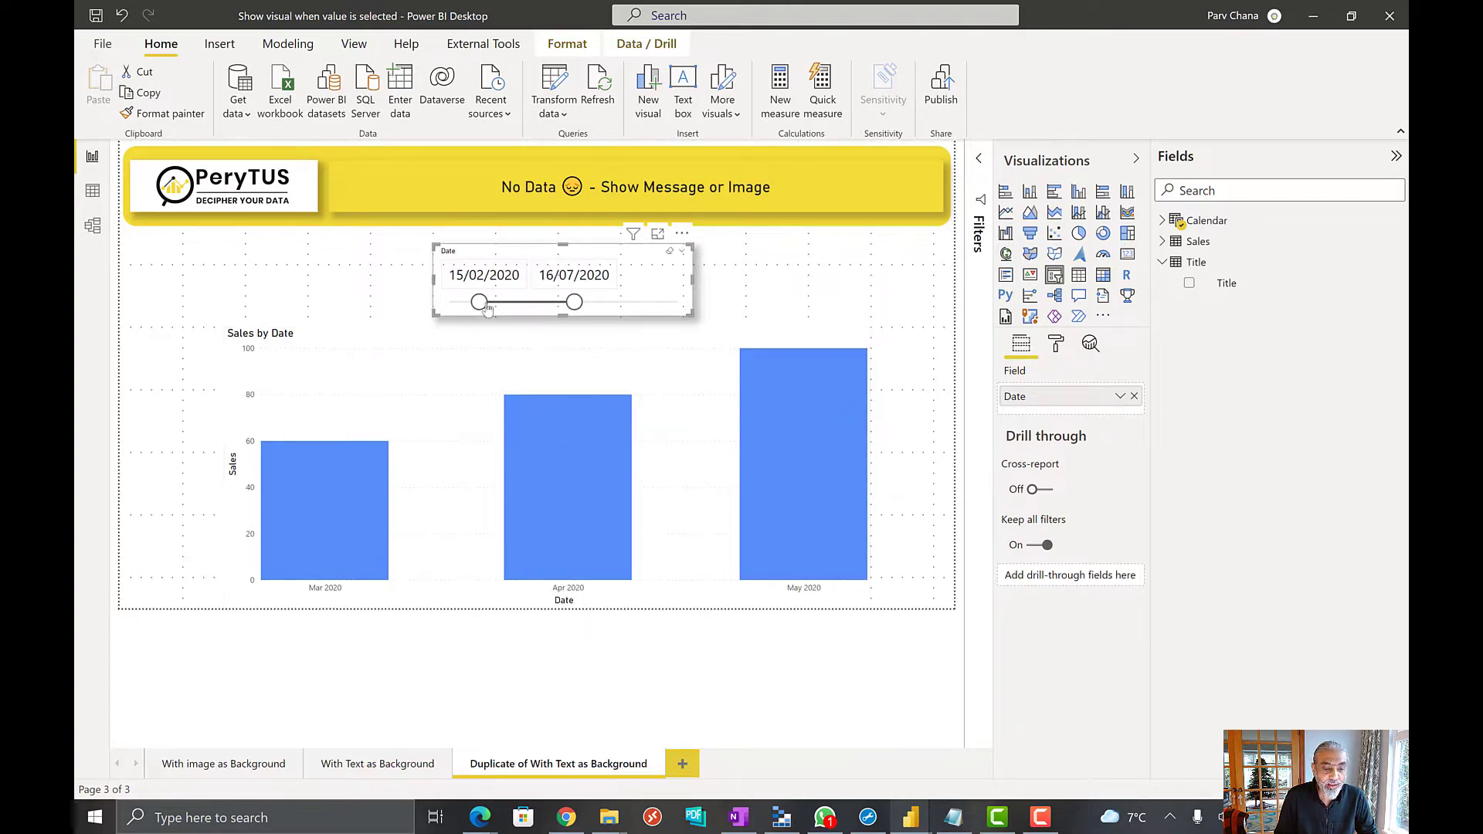
{"action": "left_click_drag", "start_coordinate": [478, 302], "coordinate": [568, 308]}
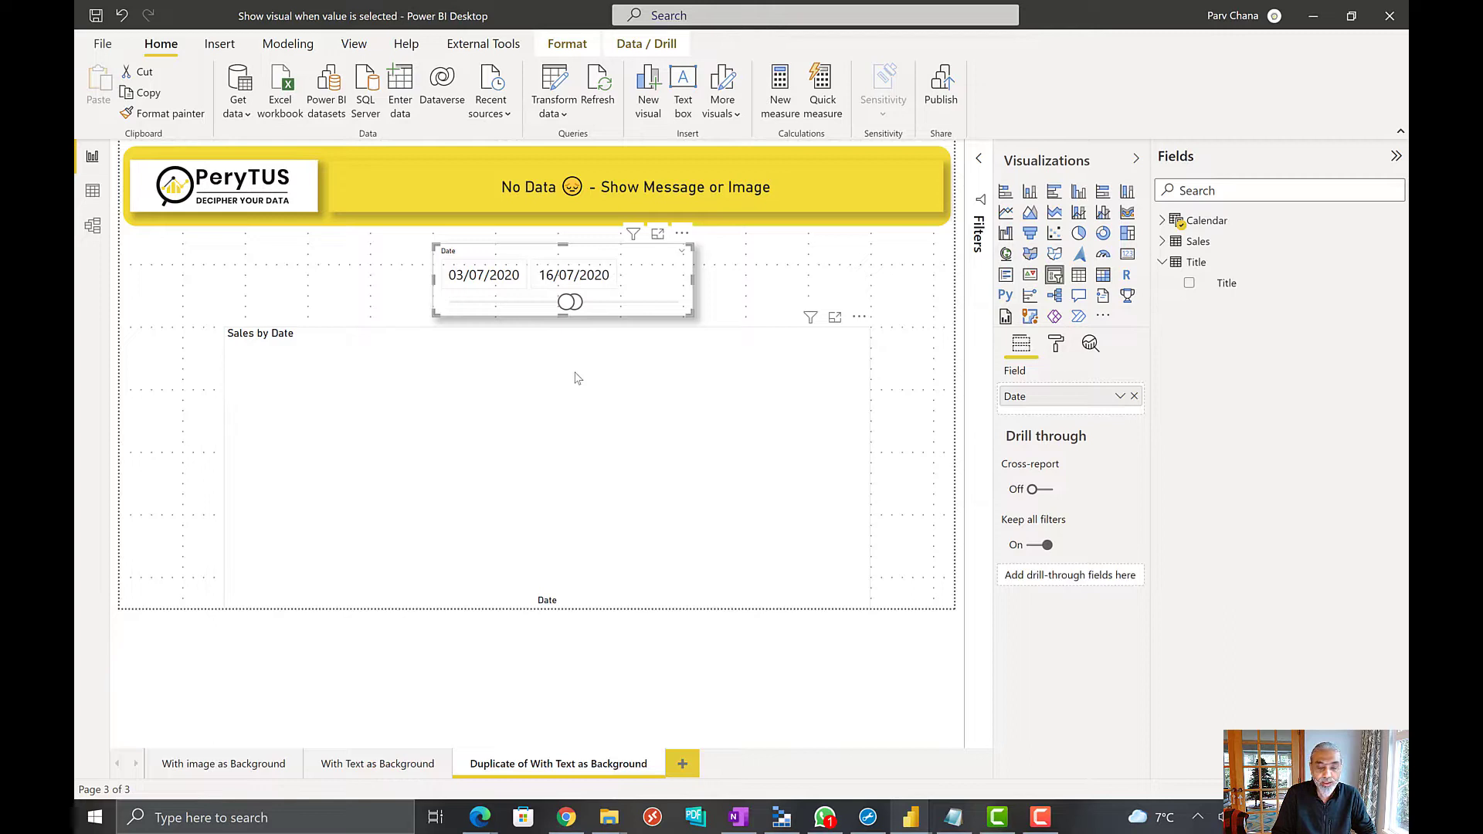
{"action": "left_click_drag", "start_coordinate": [569, 302], "coordinate": [482, 303]}
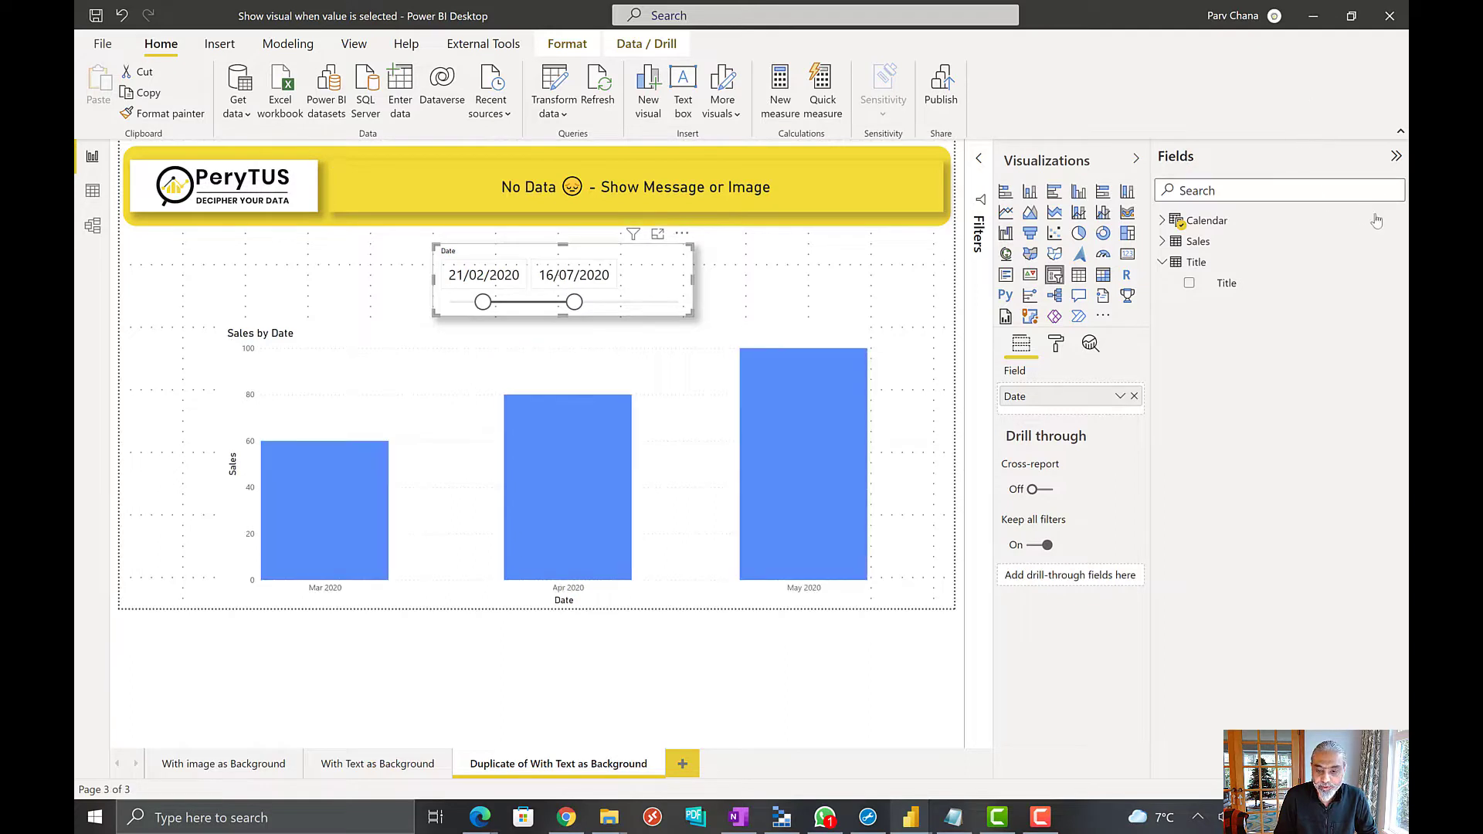
Add the Calendar measure User Message = "Change selection to see data"
{"action": "left_click", "coordinate": [1399, 222]}
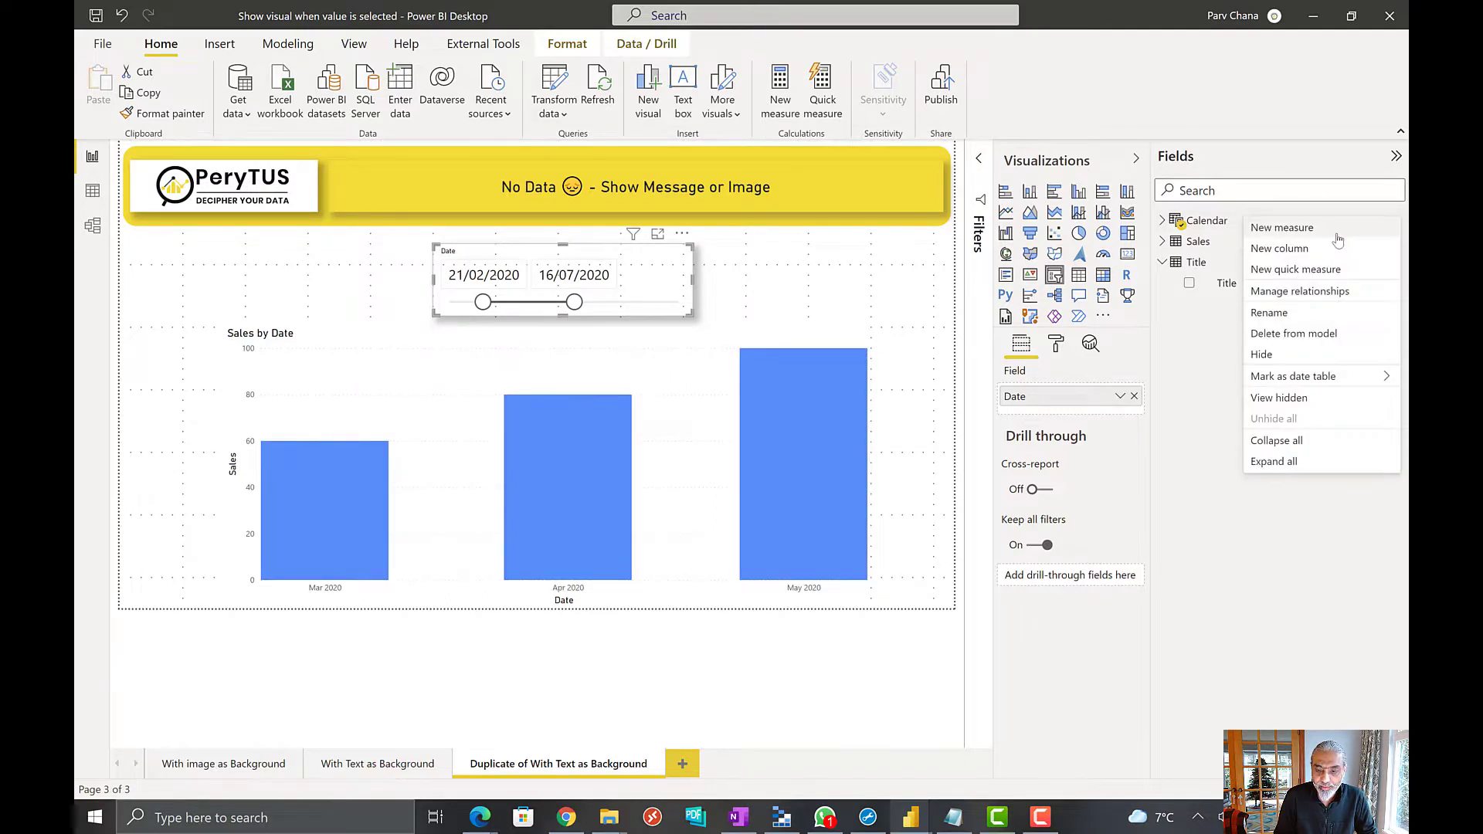
{"action": "left_click", "coordinate": [1398, 222]}
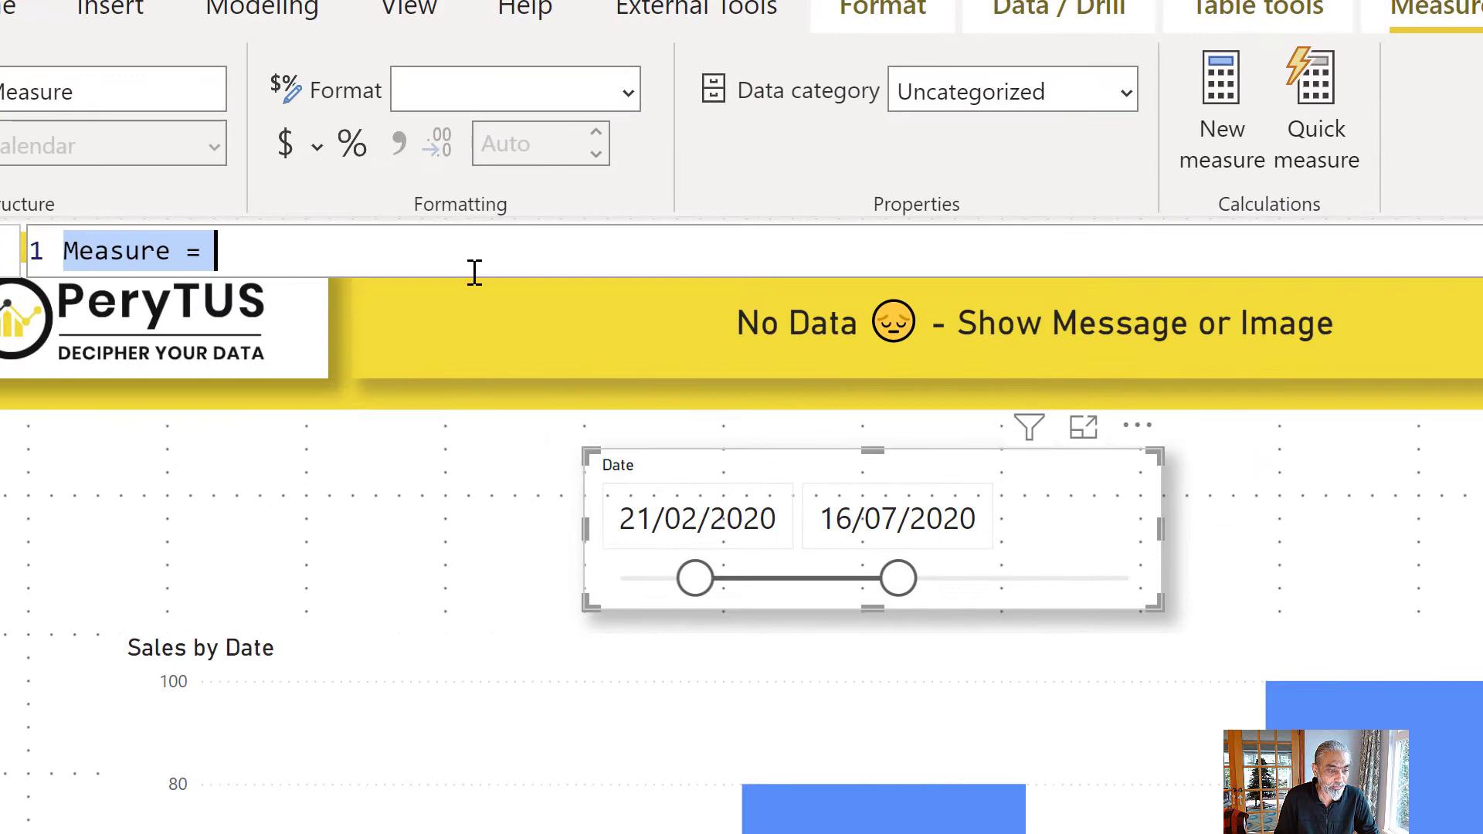
{"action": "scroll", "coordinate": [475, 272], "scroll_direction": "up", "scroll_amount": 3, "text": "ctrl"}
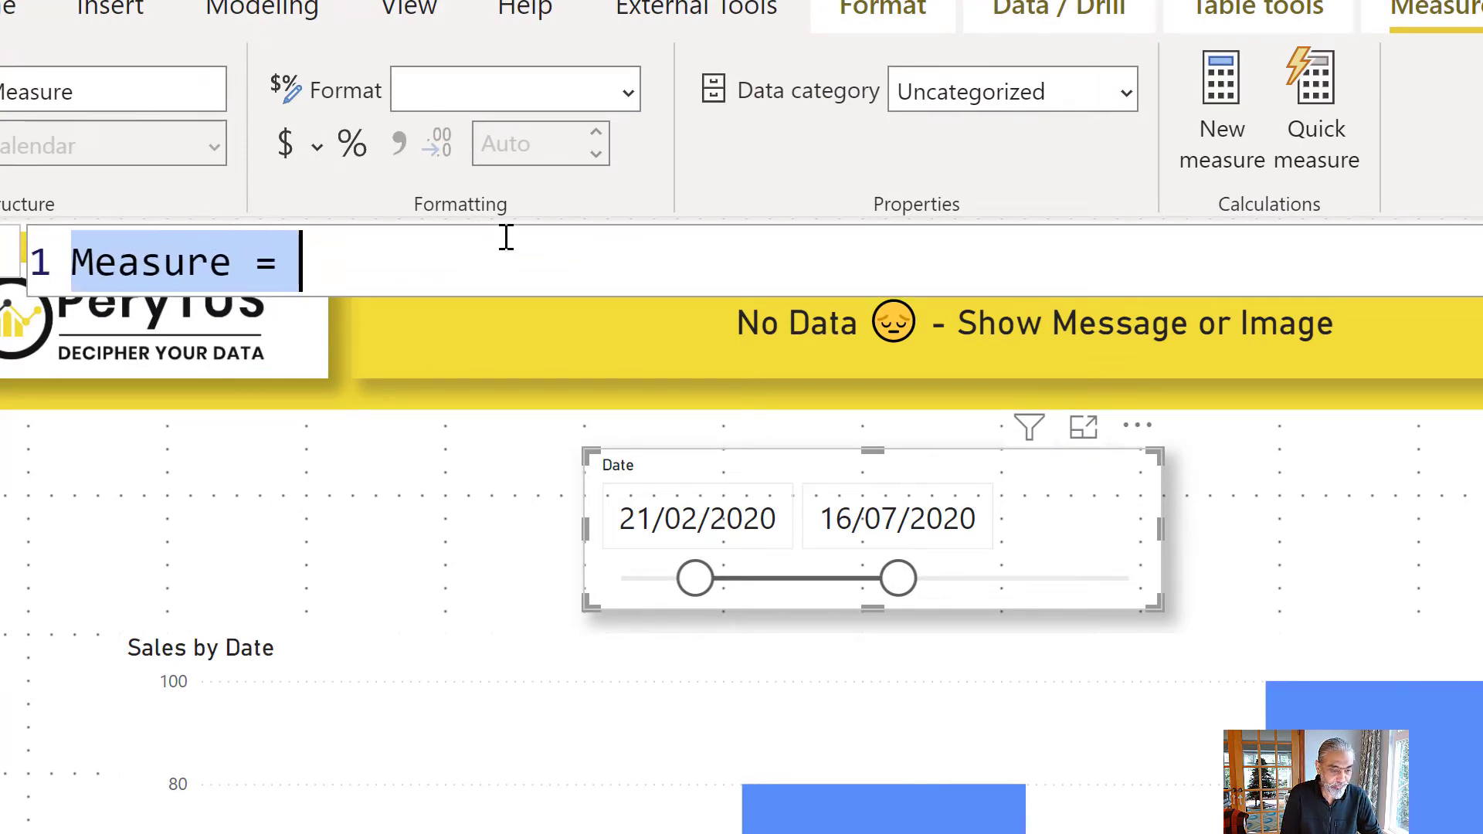
{"action": "type", "text": "Mes"}
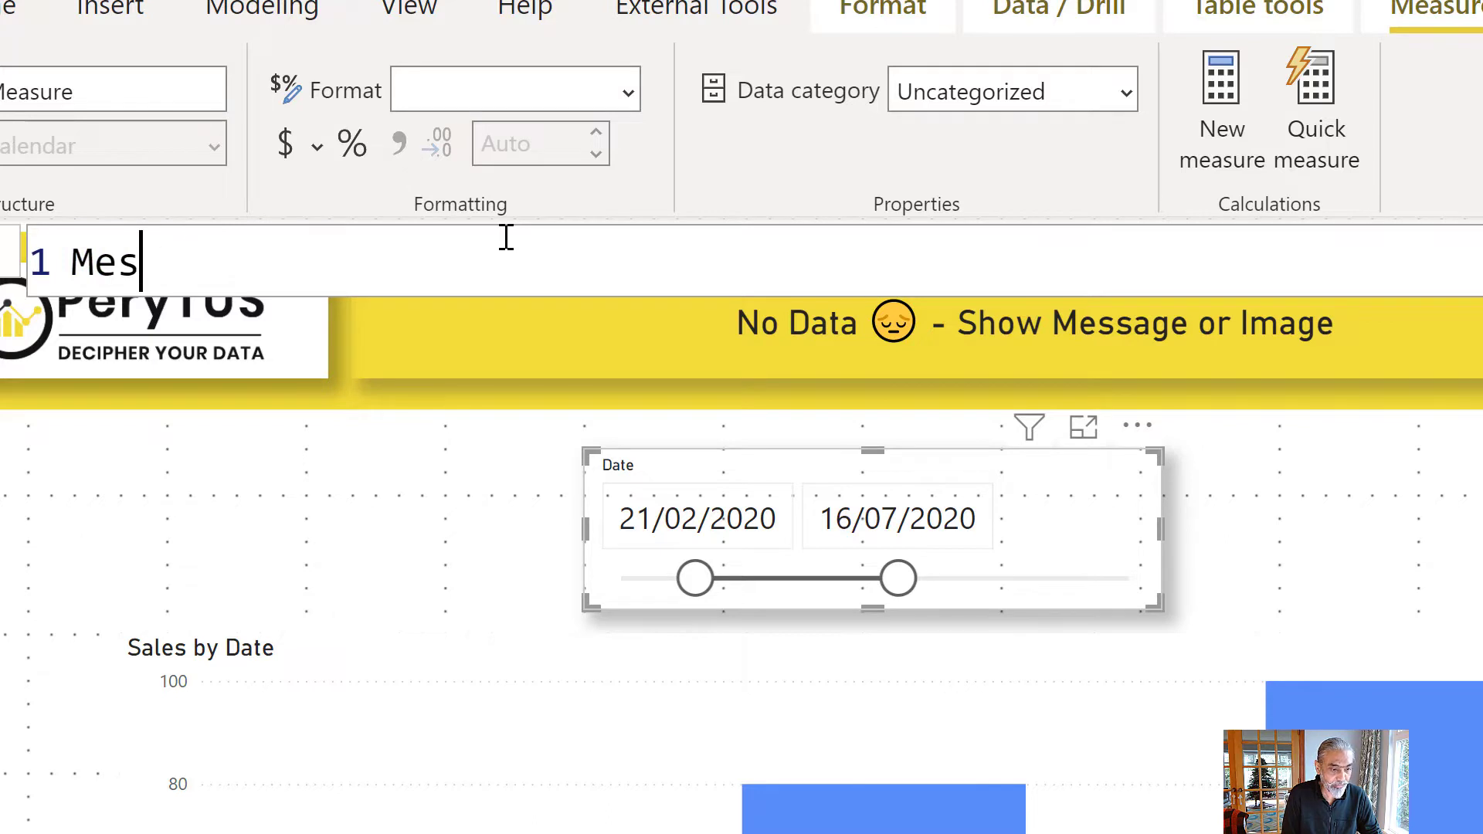
{"action": "key", "text": "BackSpace"}
{"action": "key", "text": "BackSpace"}
{"action": "key", "text": "BackSpace"}
{"action": "type", "text": "User Messa"}
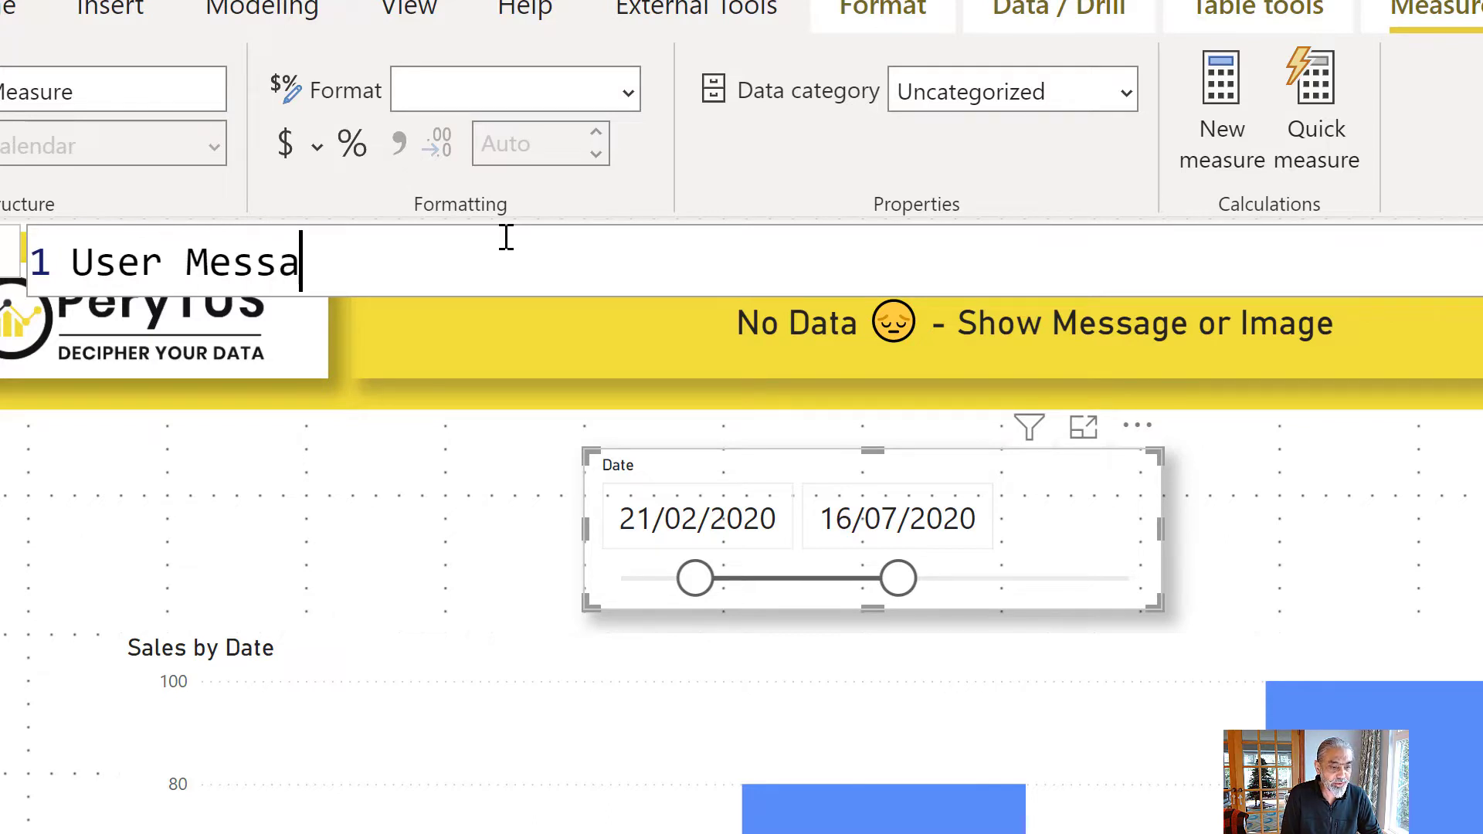
{"action": "type", "text": "ge ="}
{"action": "key", "text": "shift+Return"}
{"action": "key", "text": "shift+Return"}
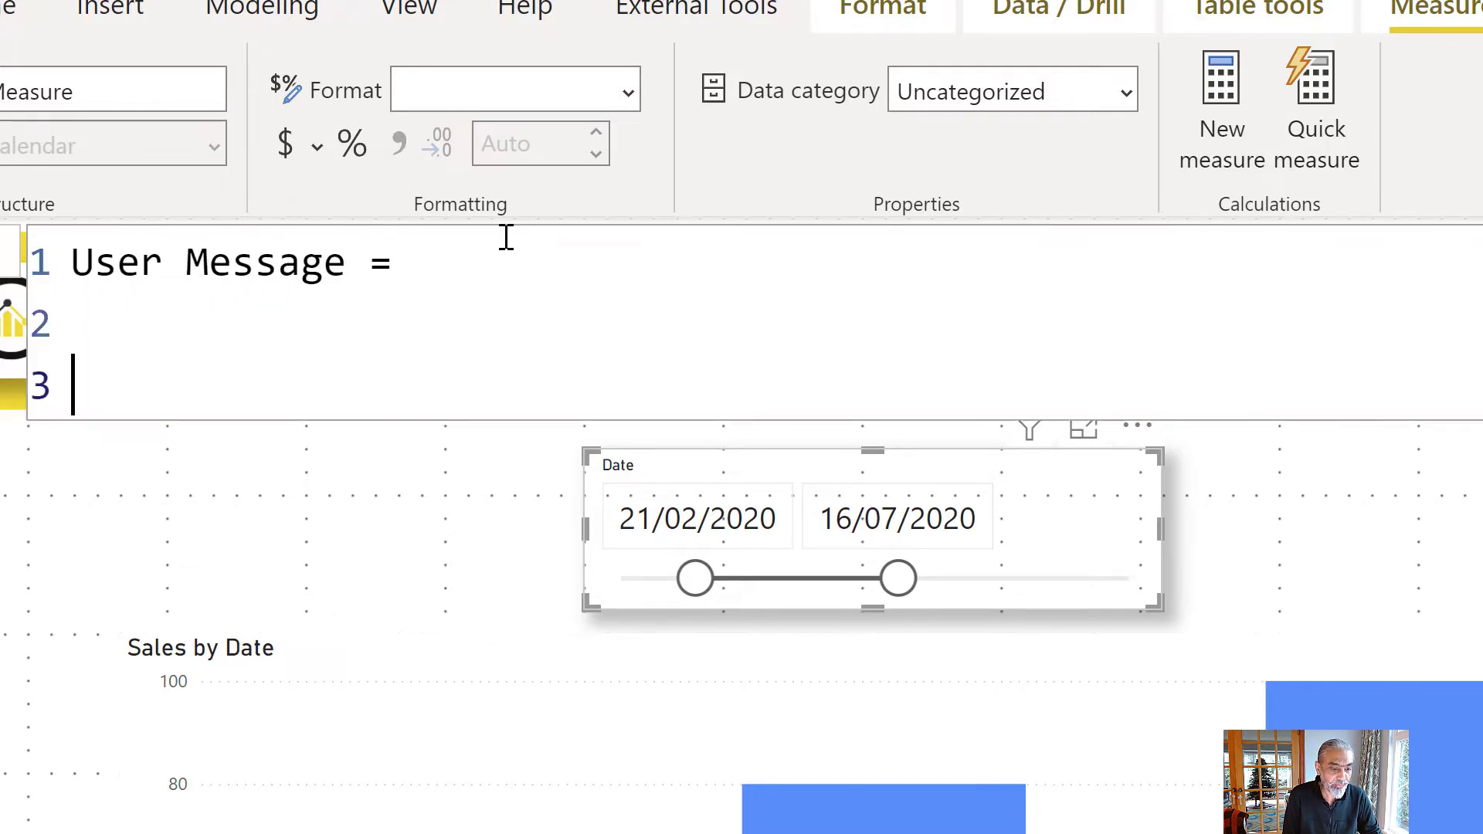
{"action": "key", "text": "BackSpace"}
{"action": "type", "text": "\""}
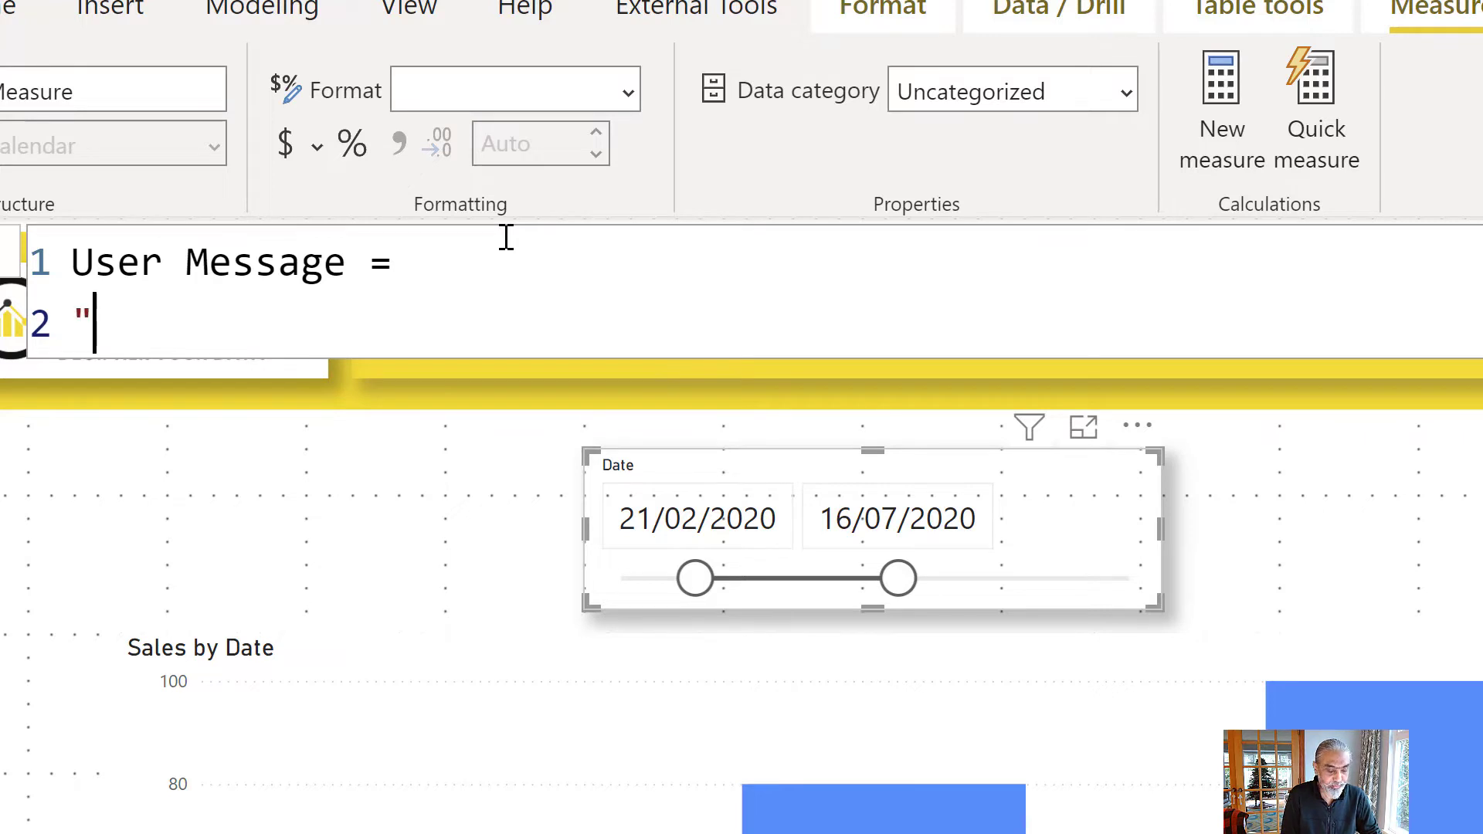
{"action": "type", "text": "Change "}
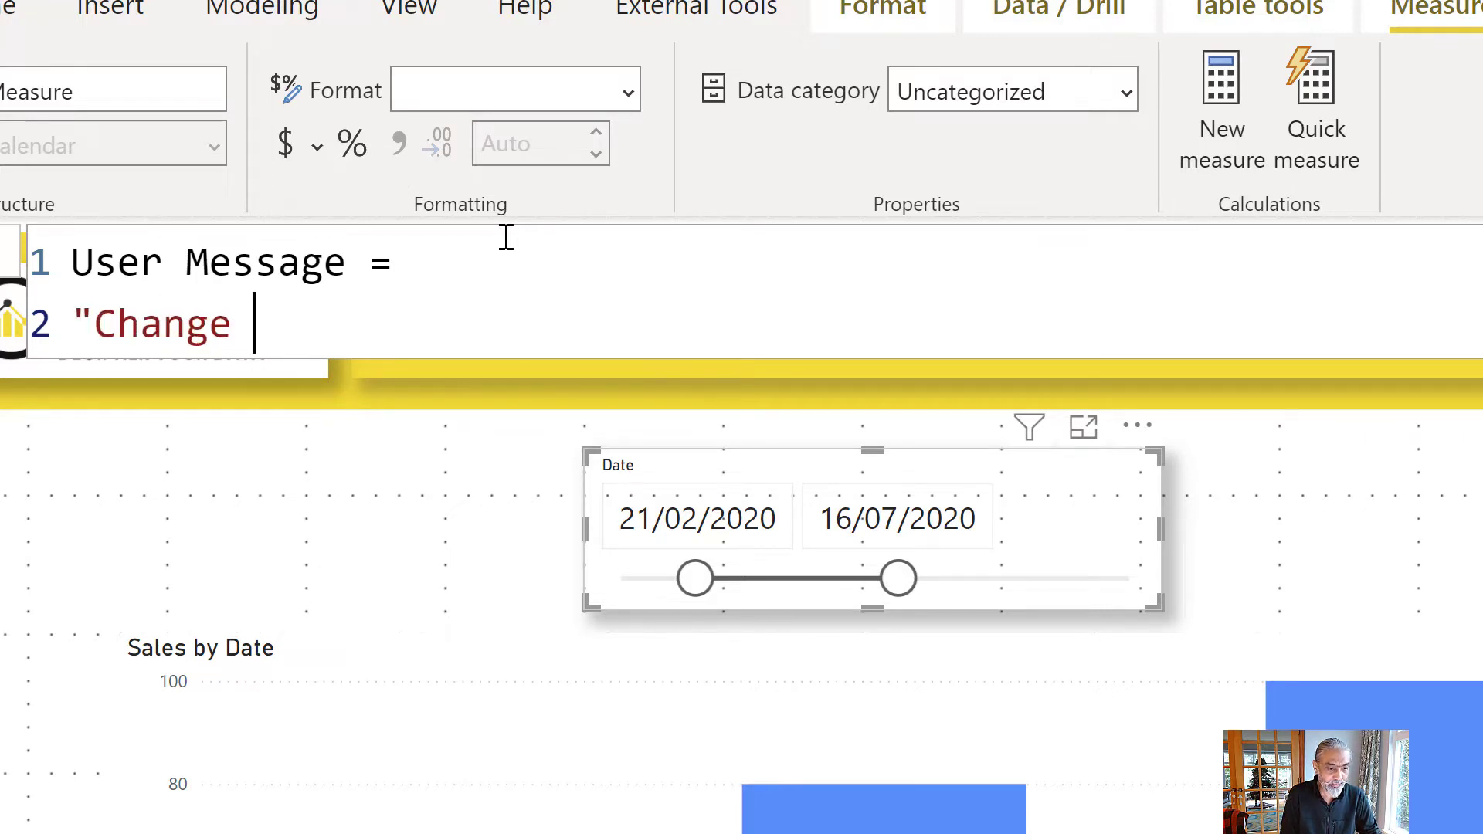
{"action": "type", "text": "selection t"}
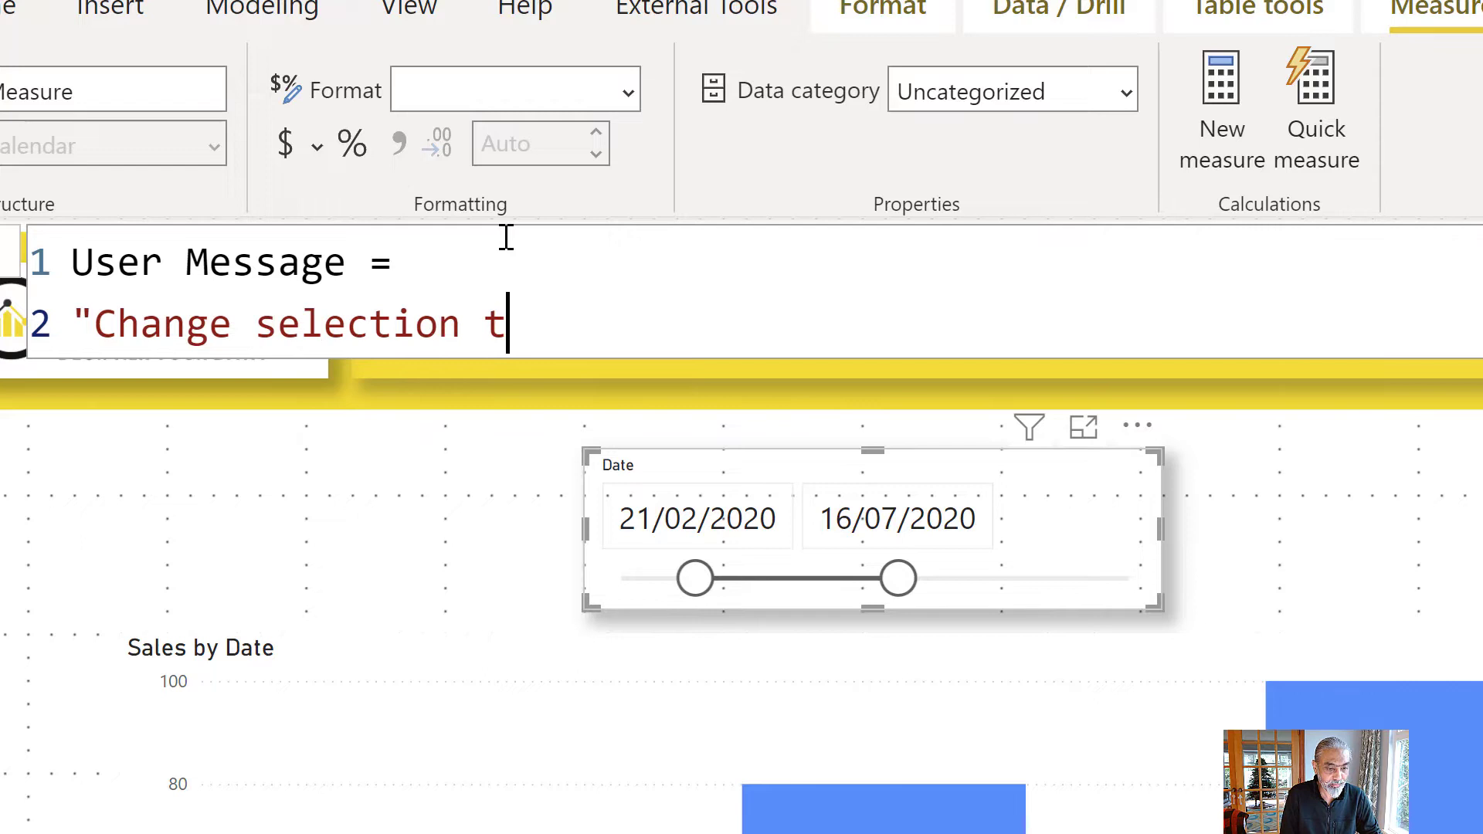
{"action": "type", "text": "o show"}
{"action": "key", "text": "BackSpace"}
{"action": "key", "text": "BackSpace"}
{"action": "key", "text": "BackSpace"}
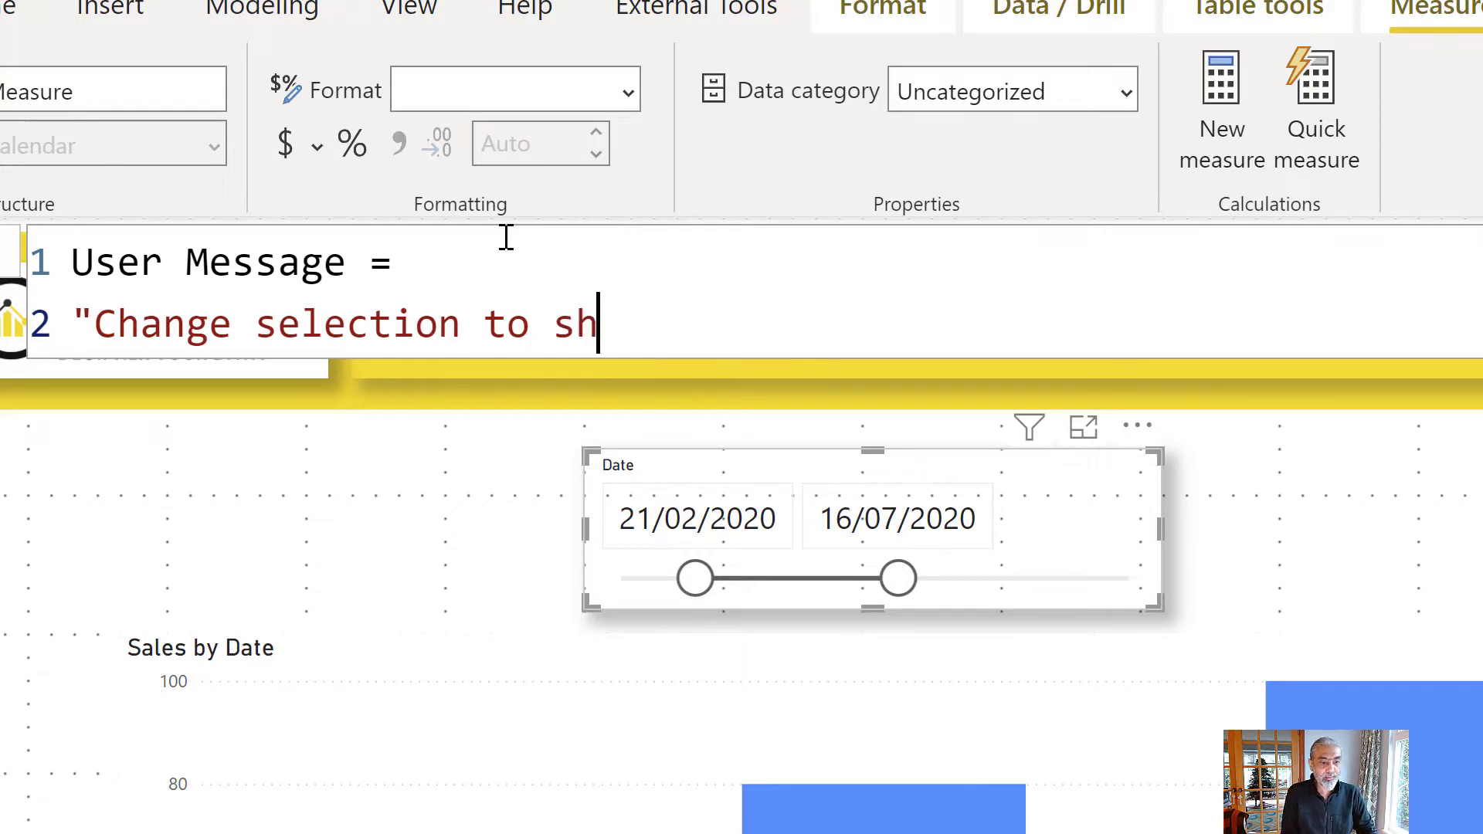
{"action": "type", "text": "ee data\""}
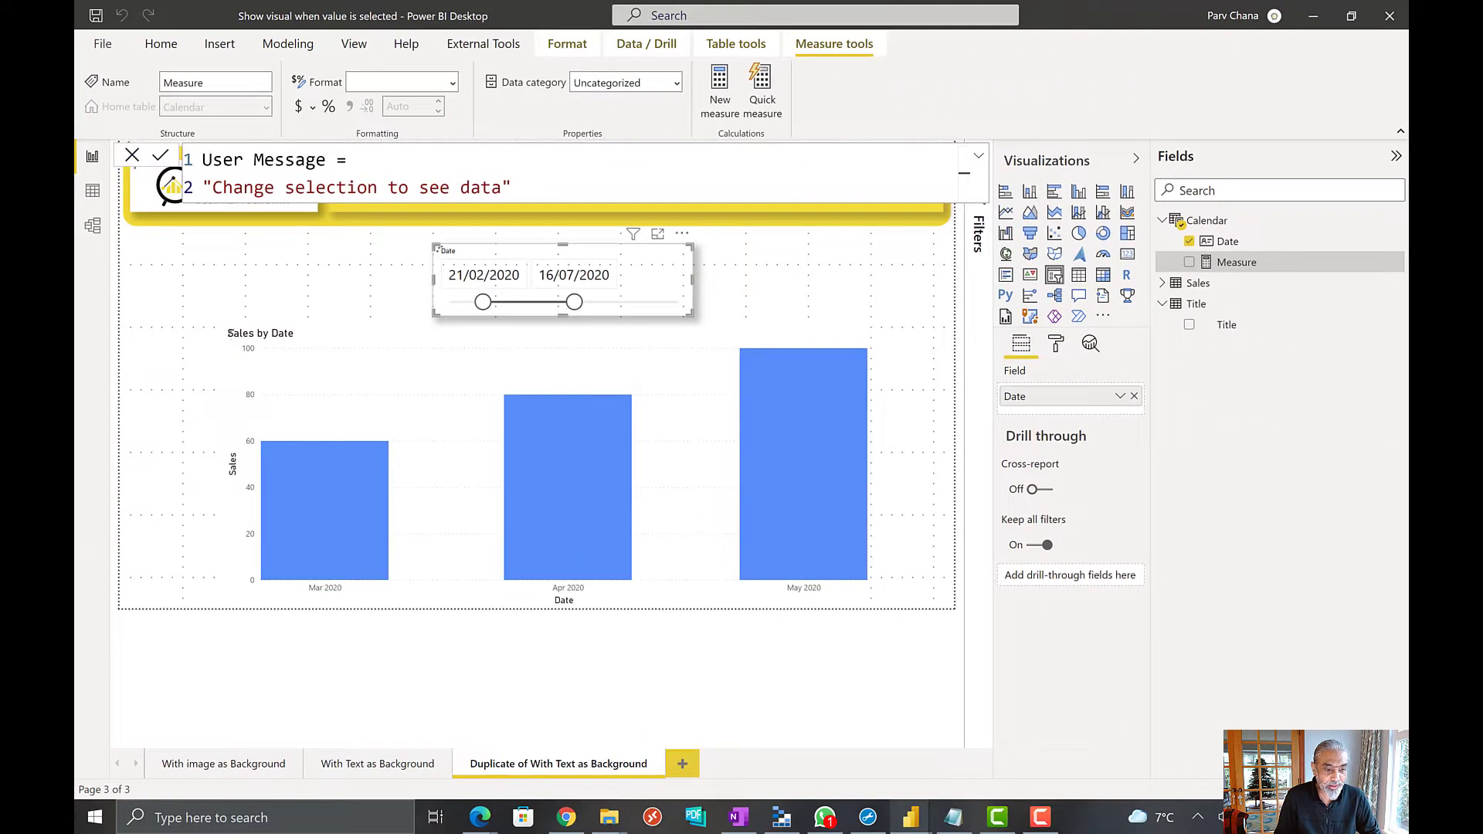
{"action": "key", "text": "Return"}
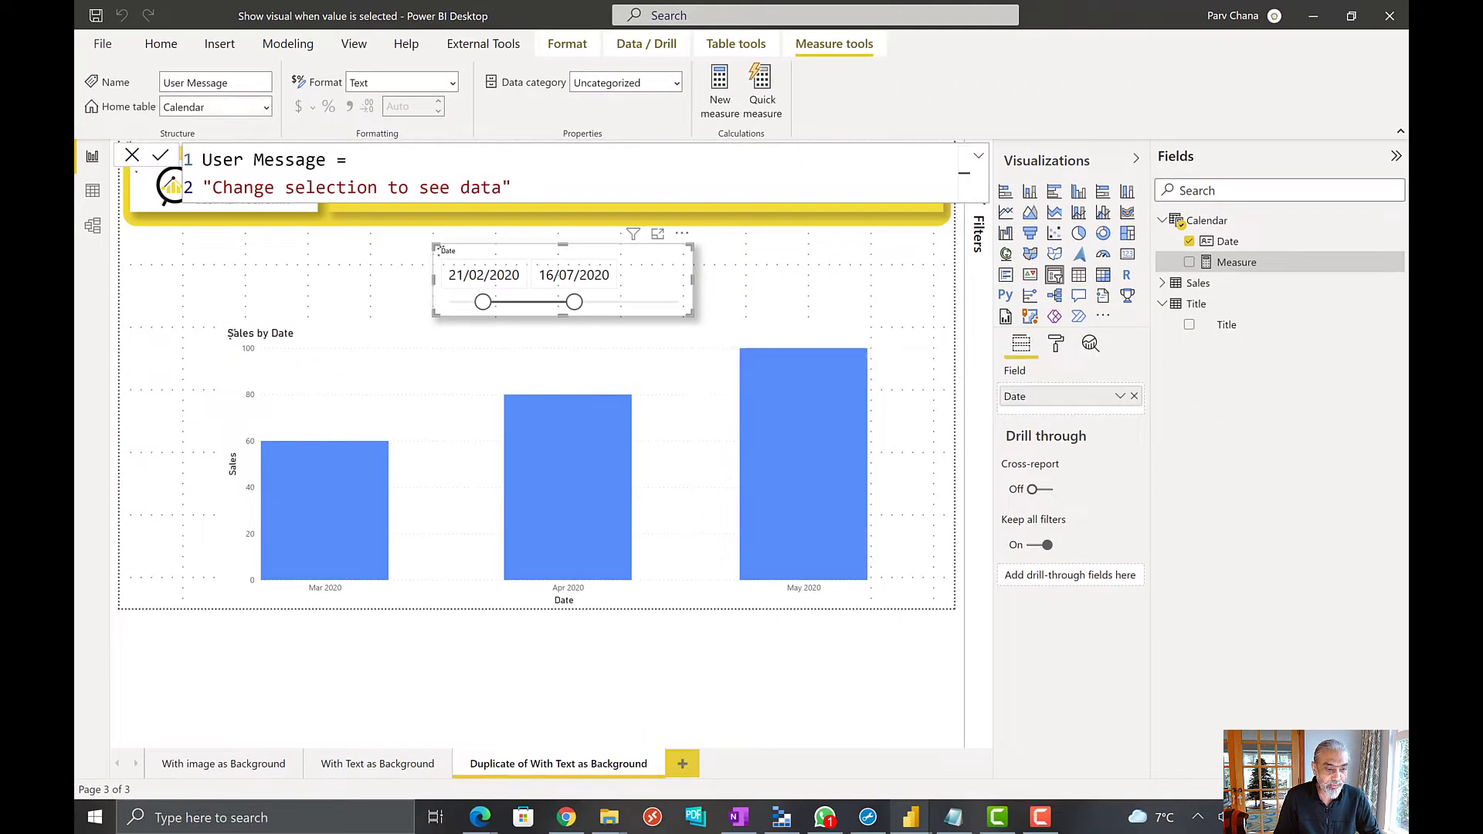
Add User Message as a card visual right of the slicer and hide its category label
{"action": "left_click", "coordinate": [602, 370]}
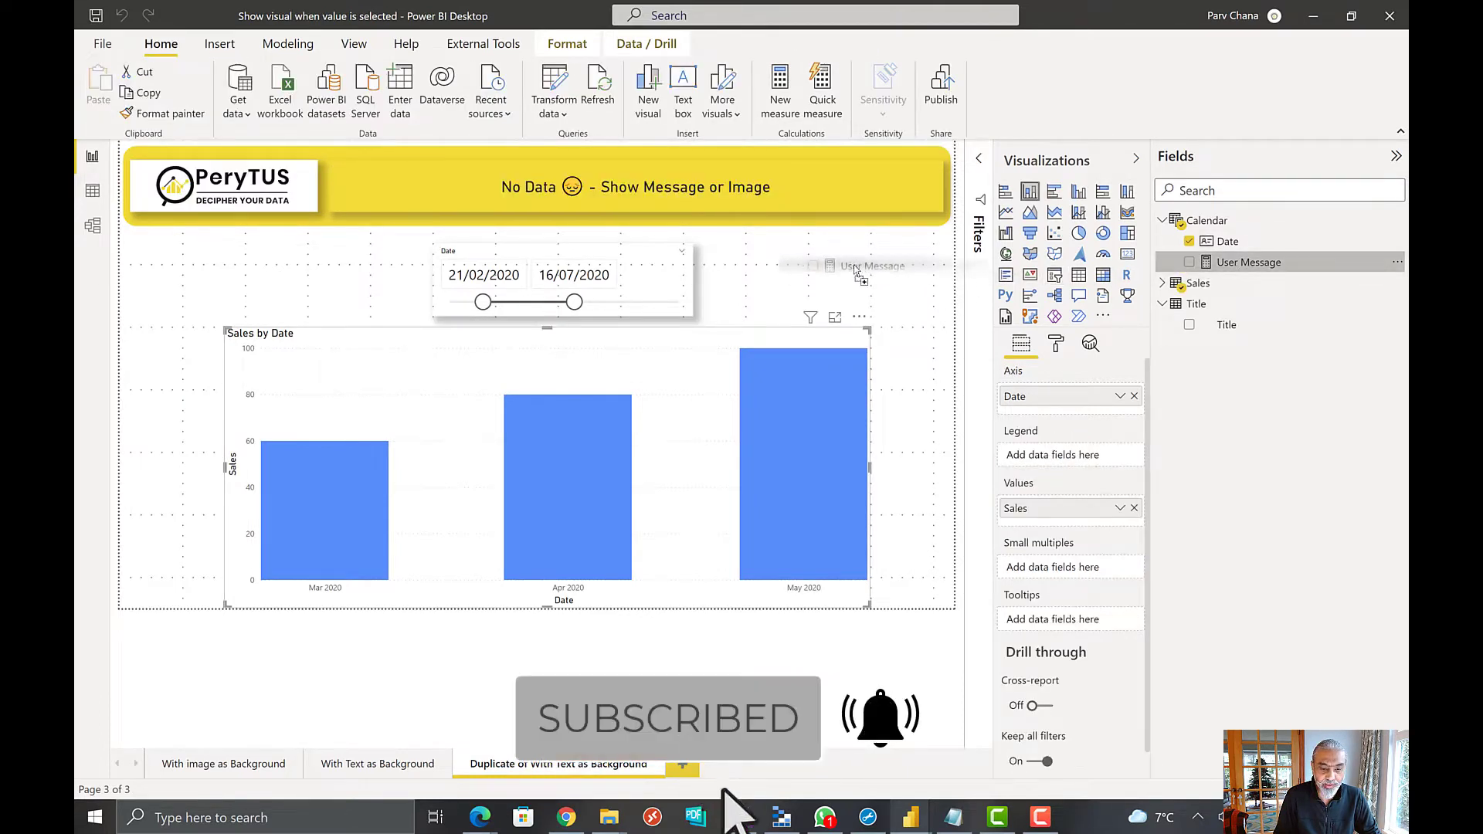
{"action": "left_click_drag", "start_coordinate": [882, 275], "coordinate": [884, 277]}
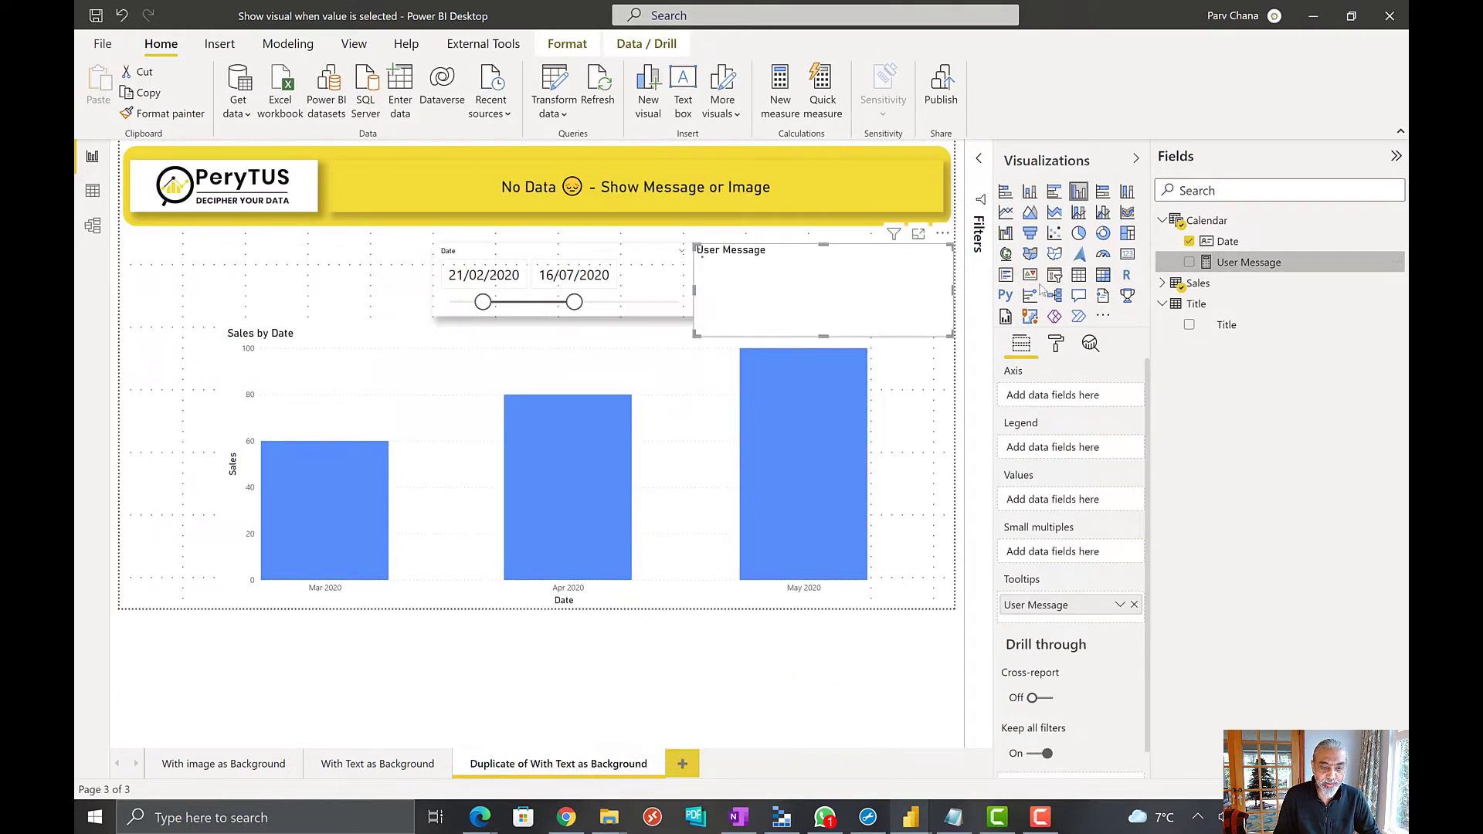
{"action": "left_click", "coordinate": [1127, 253]}
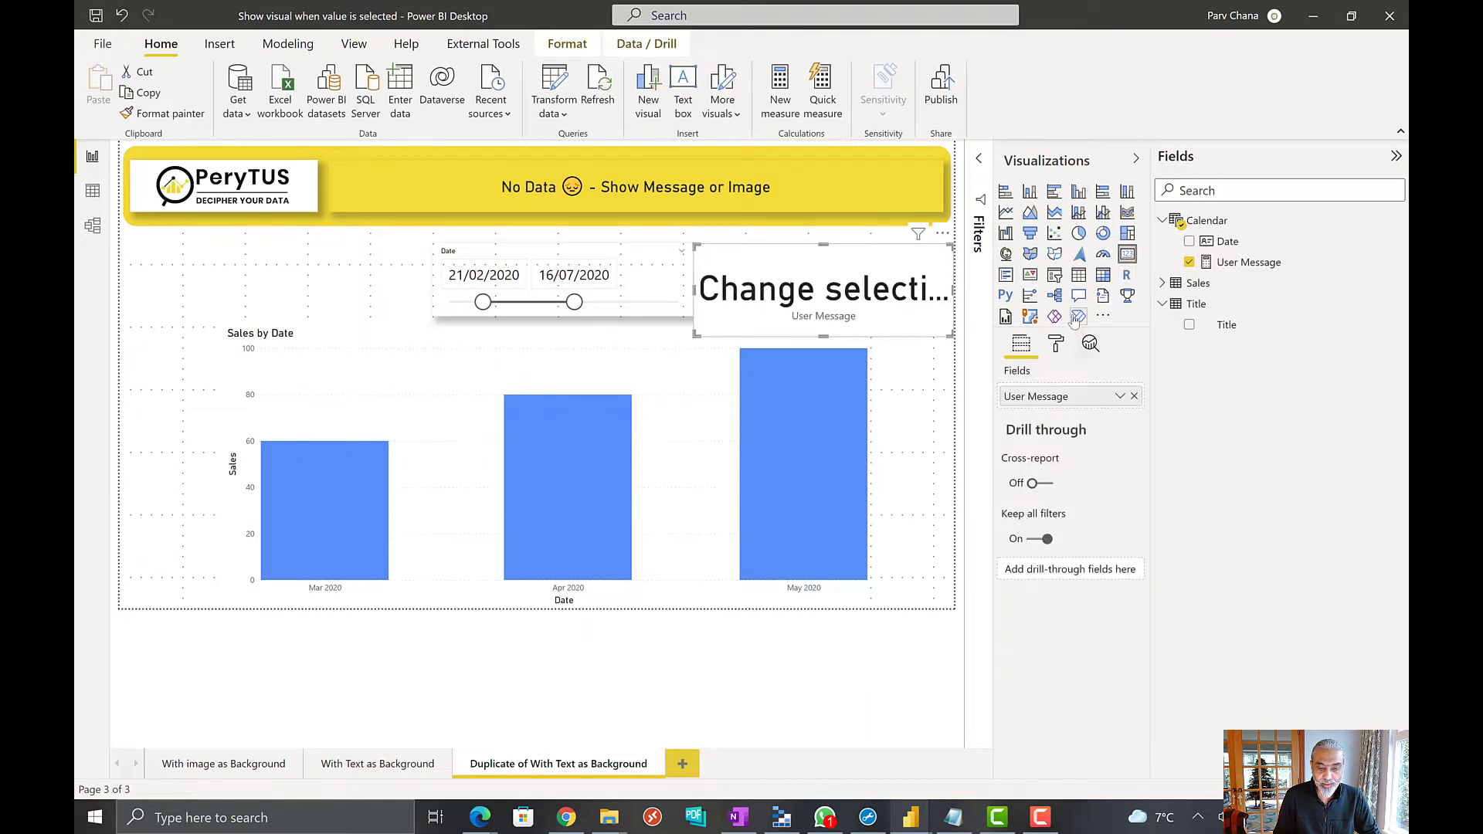
{"action": "left_click", "coordinate": [1053, 347]}
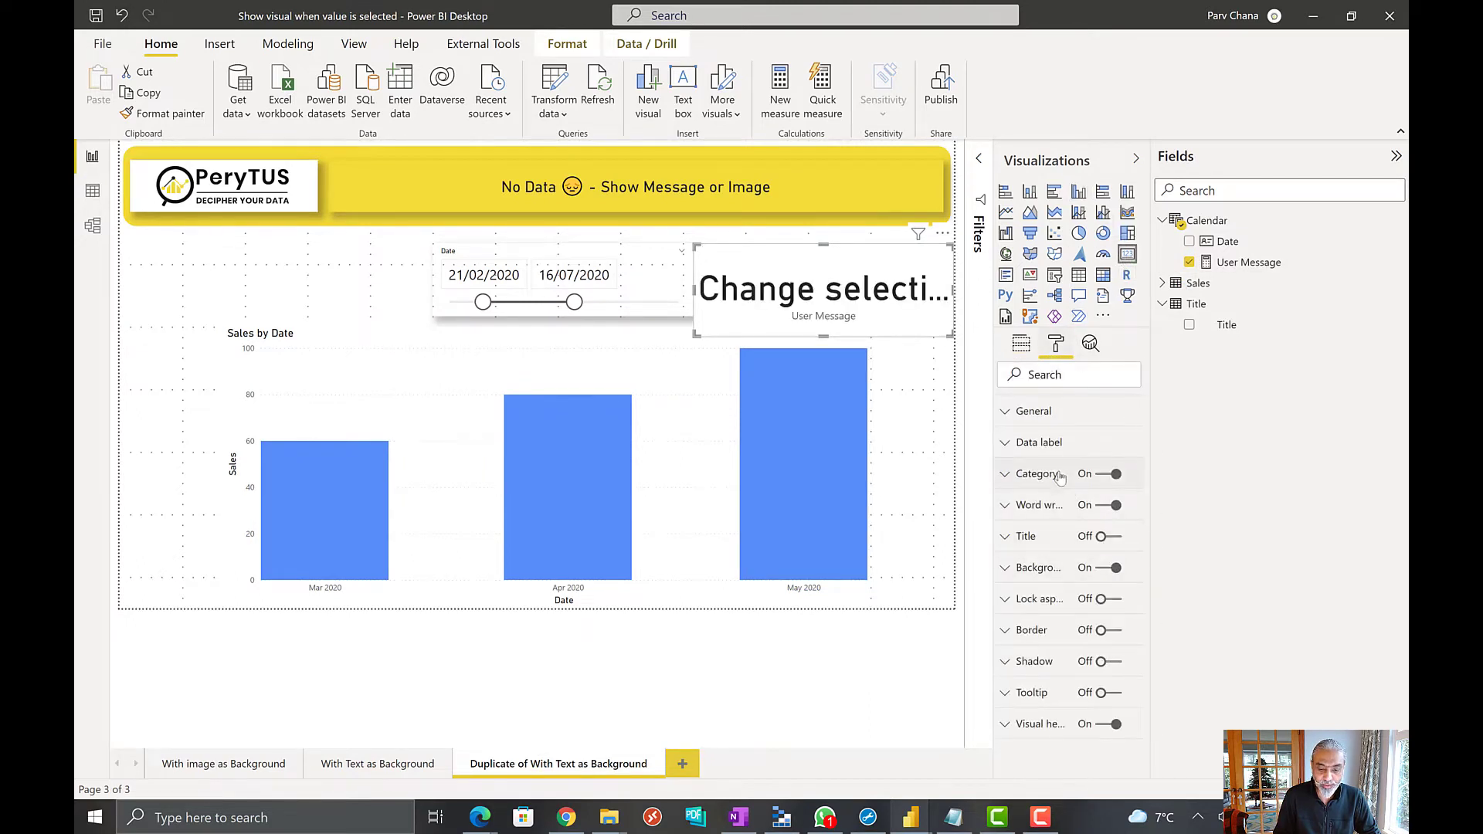
{"action": "left_click", "coordinate": [1099, 475]}
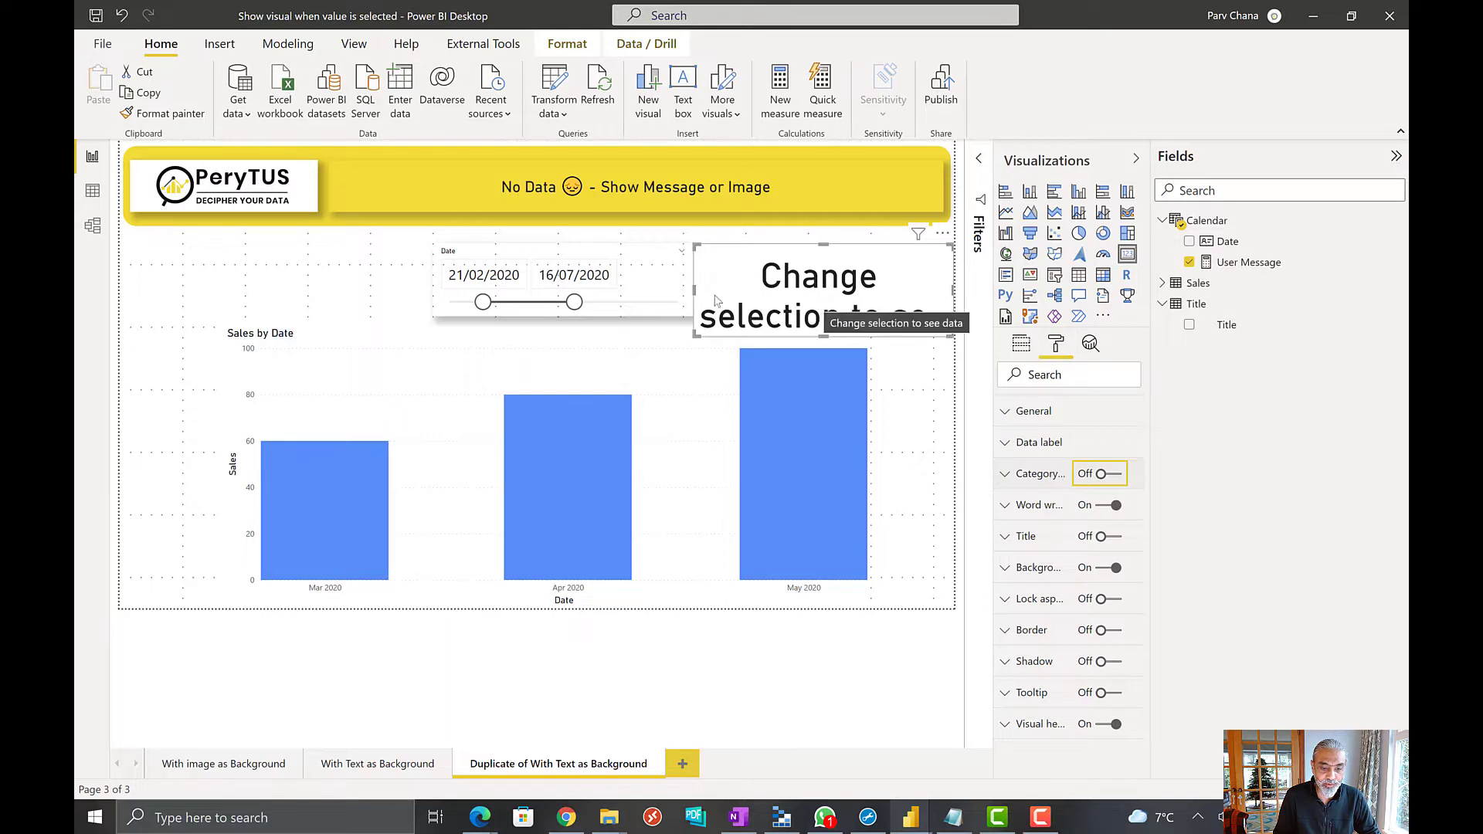
Move the date slicer left, place the message card beside it, and widen the card
{"action": "left_click_drag", "start_coordinate": [641, 272], "coordinate": [503, 274]}
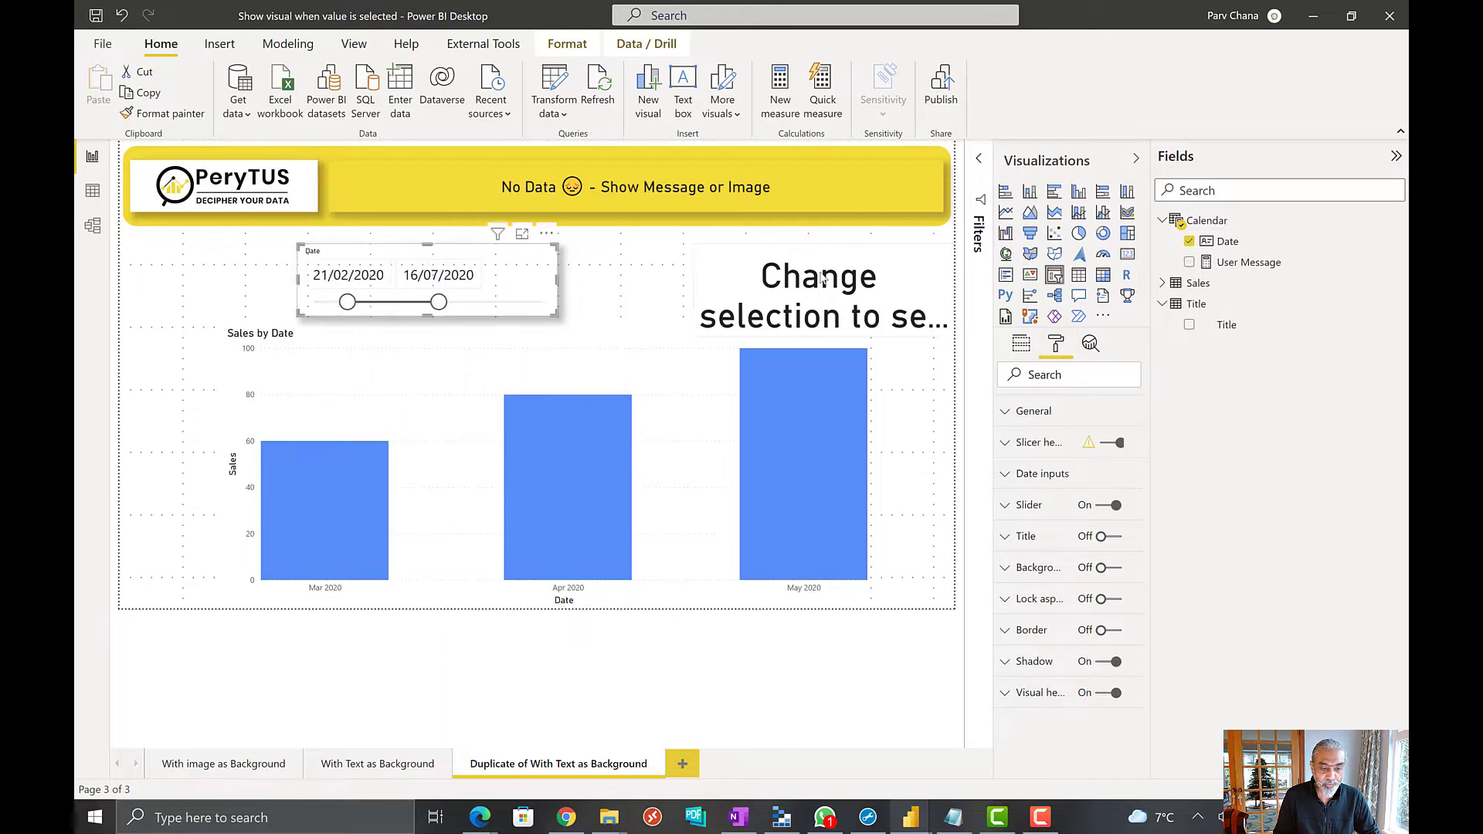
{"action": "left_click_drag", "start_coordinate": [822, 280], "coordinate": [729, 270]}
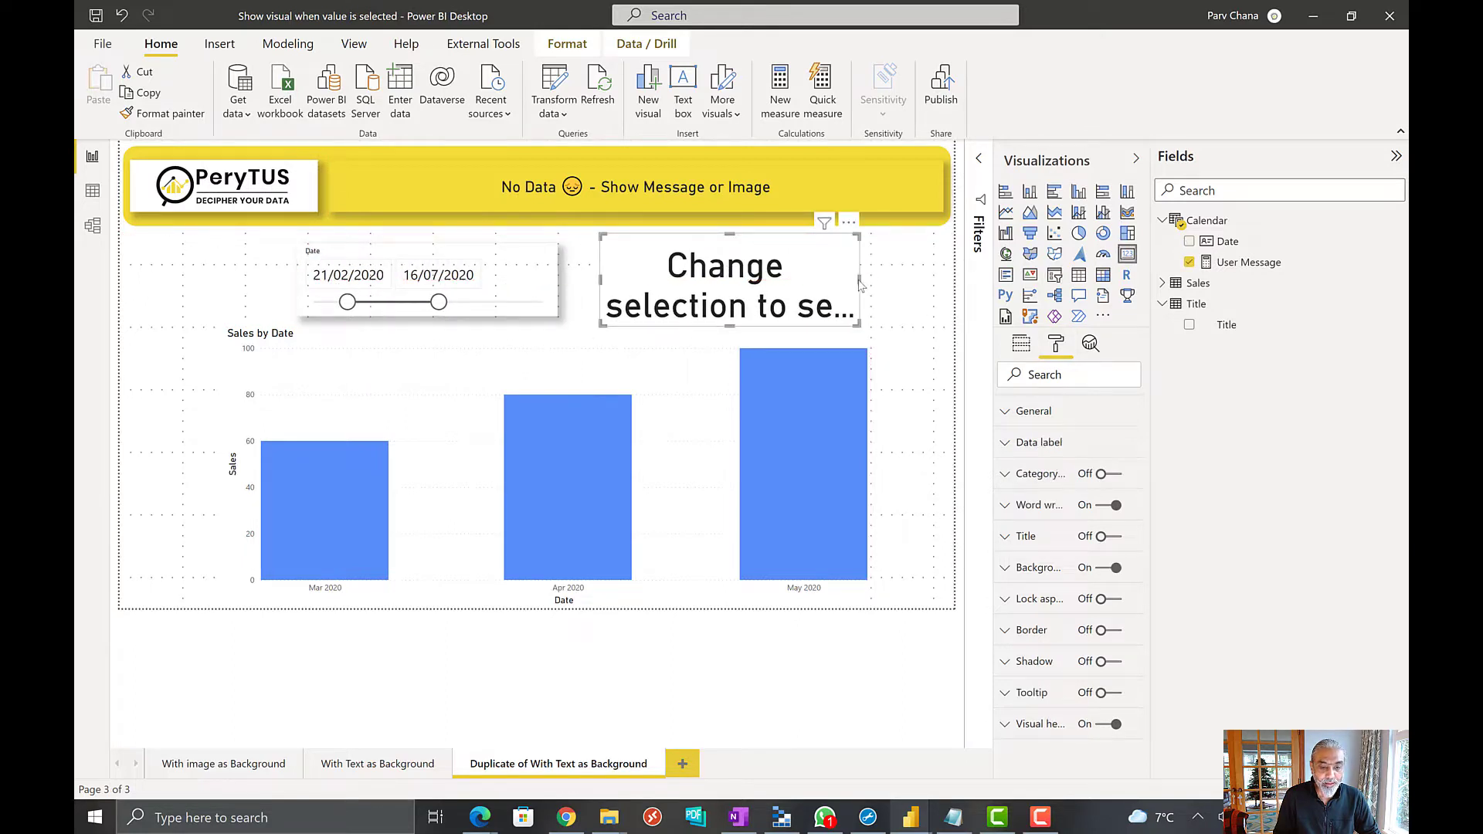
{"action": "mouse_move", "coordinate": [860, 285]}
{"action": "left_mouse_down"}
{"action": "mouse_move", "coordinate": [953, 280]}
{"action": "mouse_move", "coordinate": [854, 295]}
{"action": "left_mouse_up"}
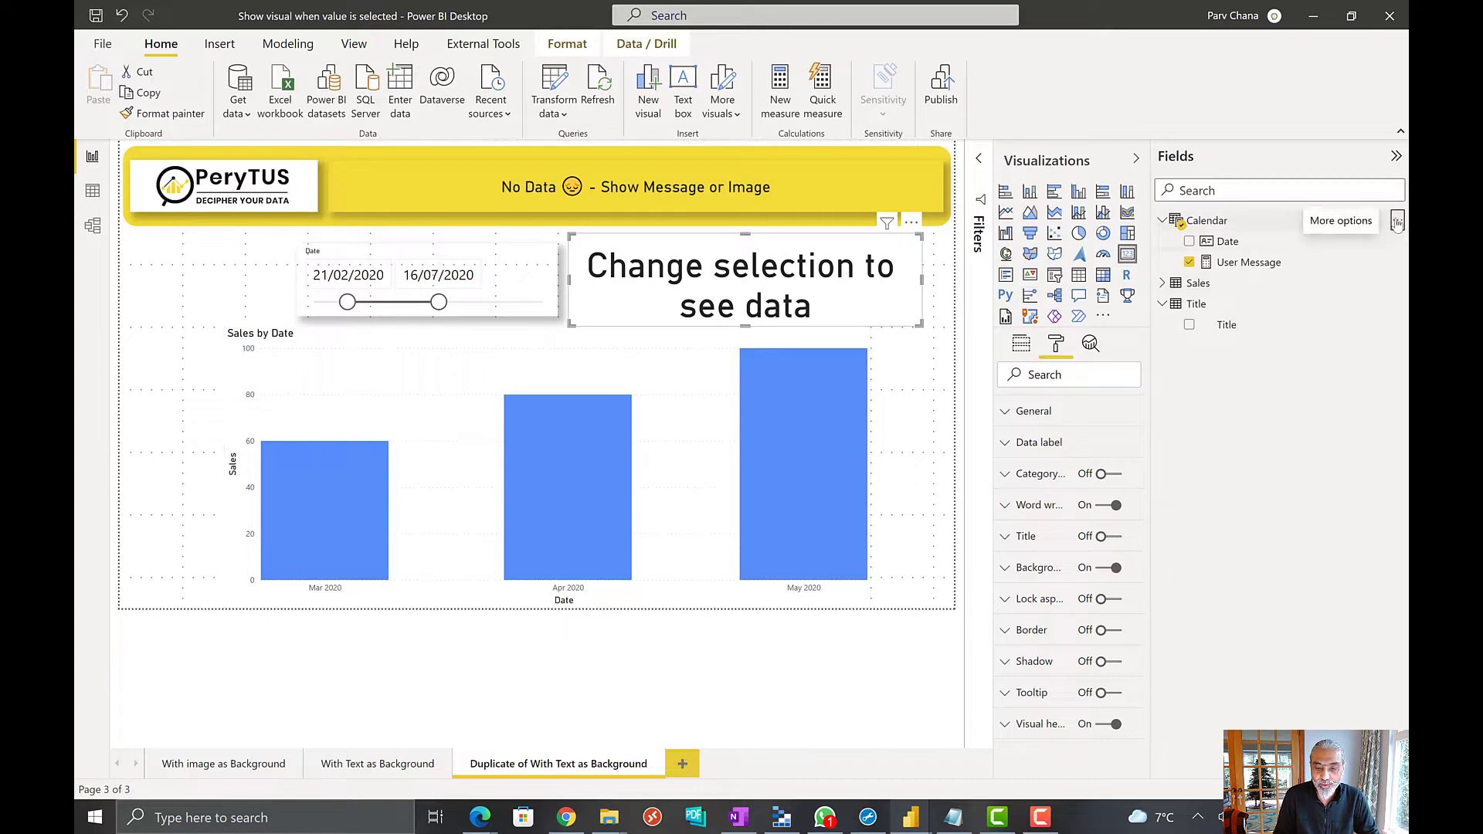
Add the Calendar measure Message Color = "#D64550"
{"action": "left_click", "coordinate": [1394, 220]}
{"action": "left_click", "coordinate": [934, 170]}
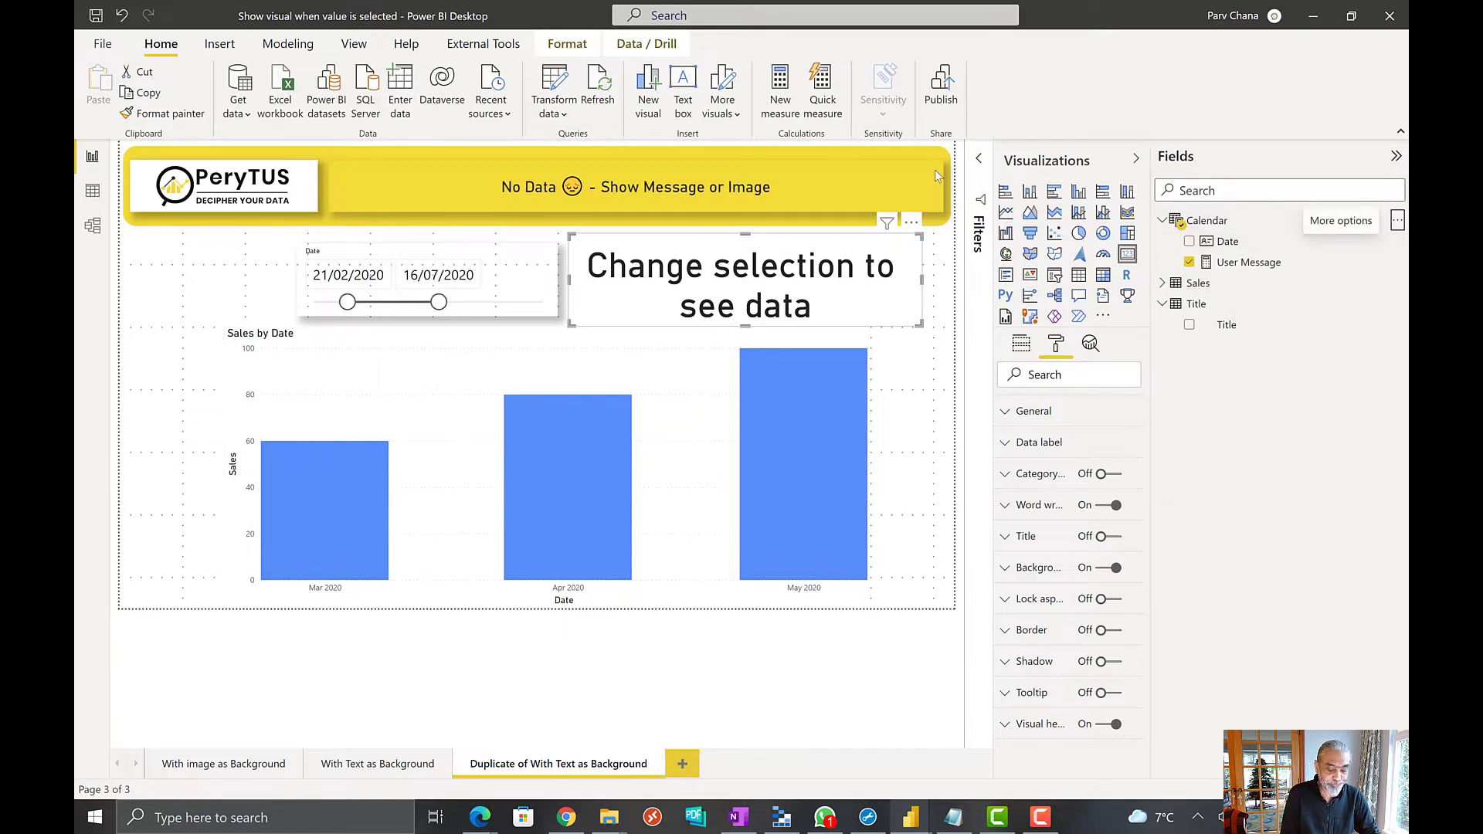
{"action": "key", "text": "ctrl+z"}
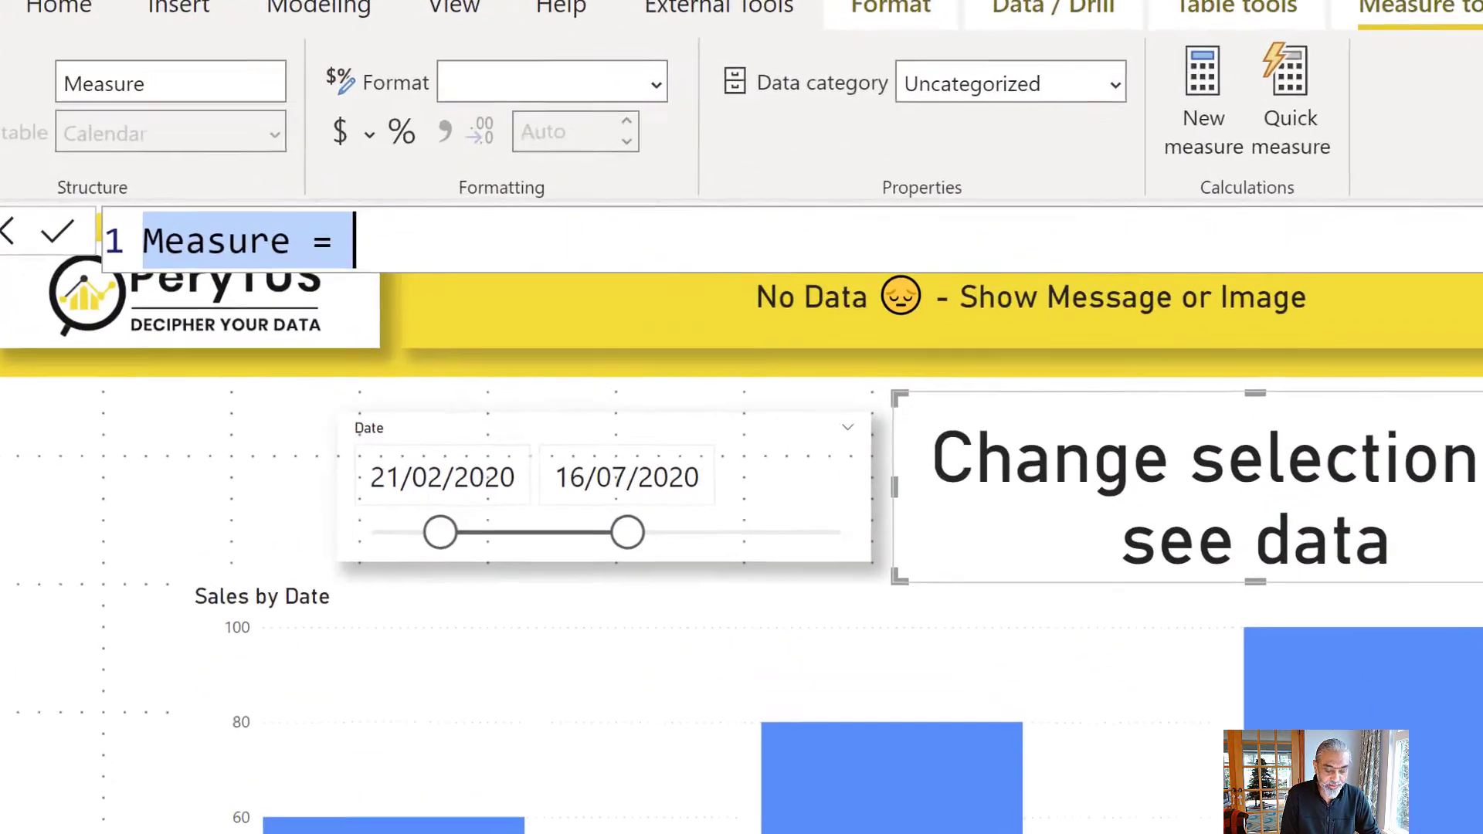
{"action": "type", "text": "M"}
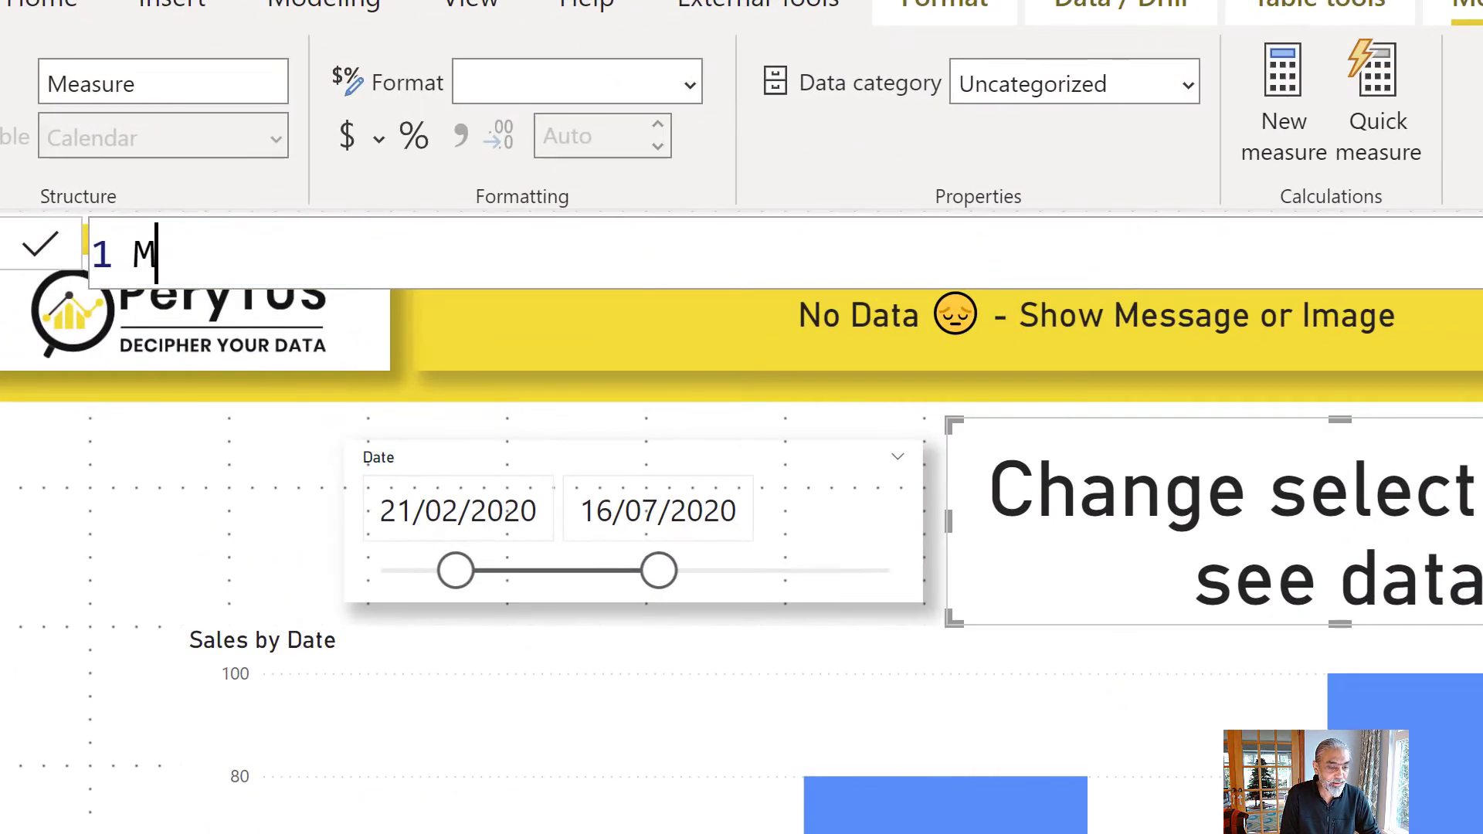
{"action": "type", "text": "essage Color "}
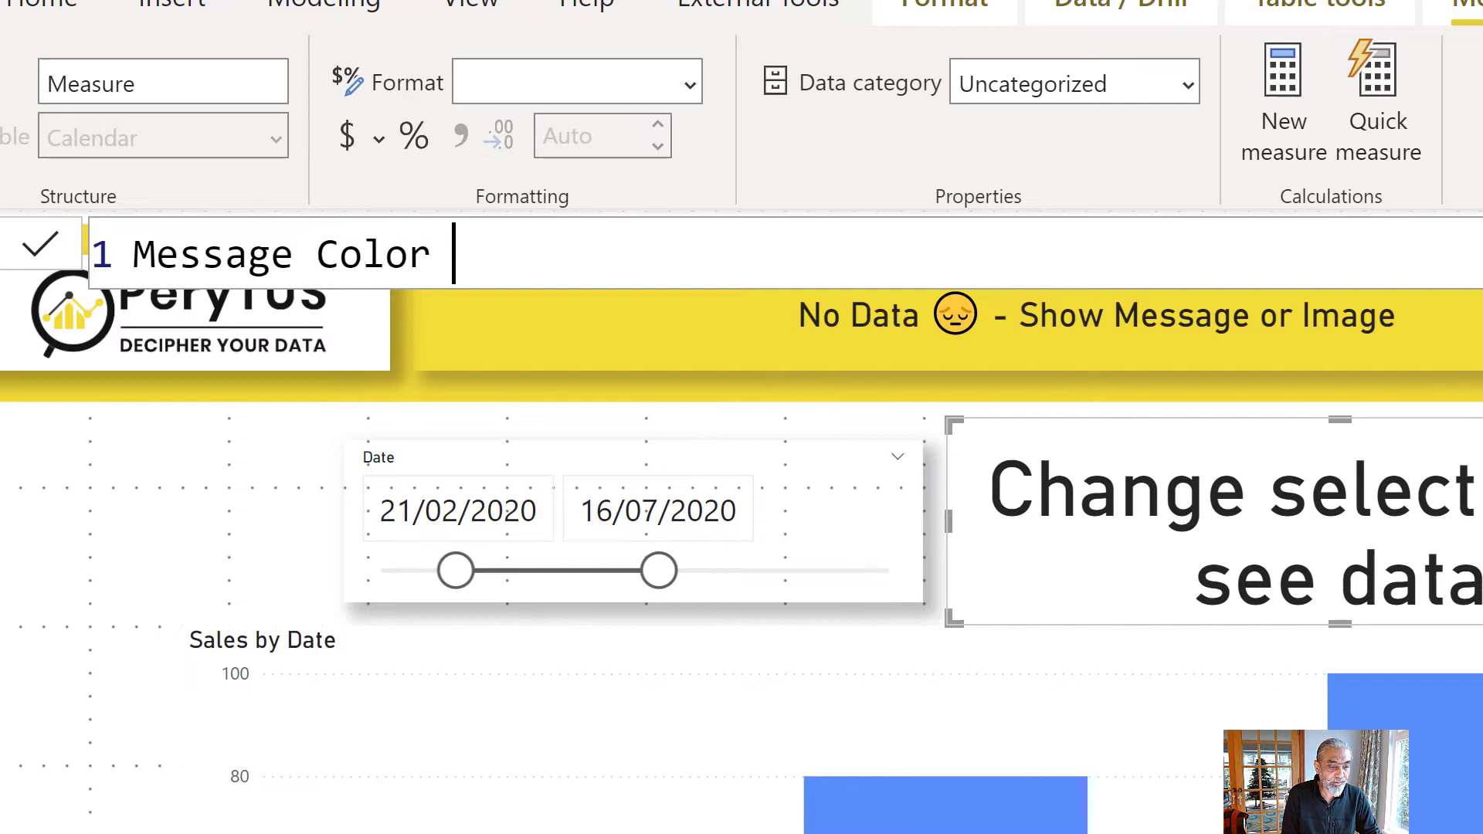
{"action": "type", "text": "= \"#"}
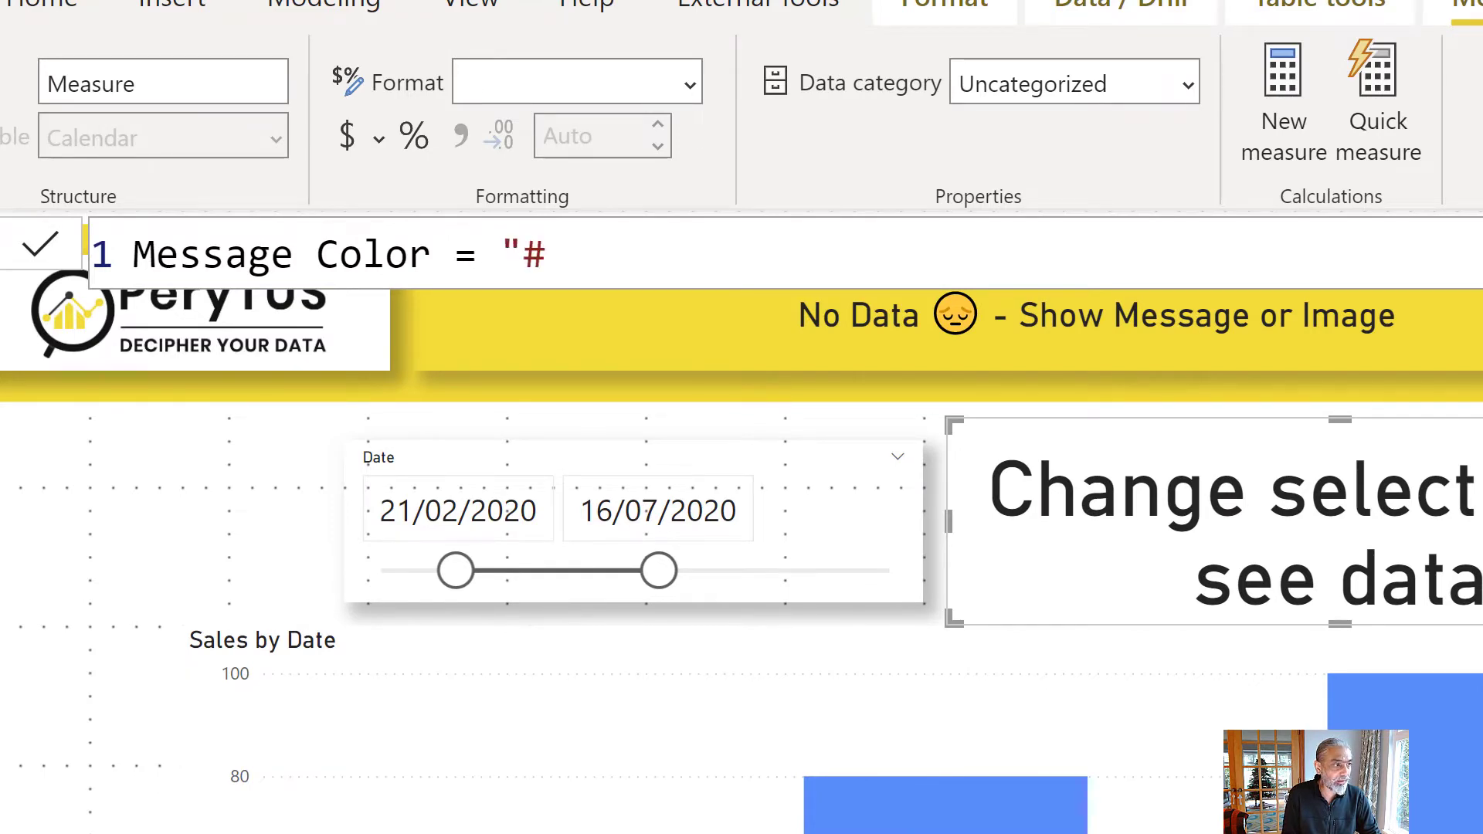
{"action": "type", "text": "D64550"}
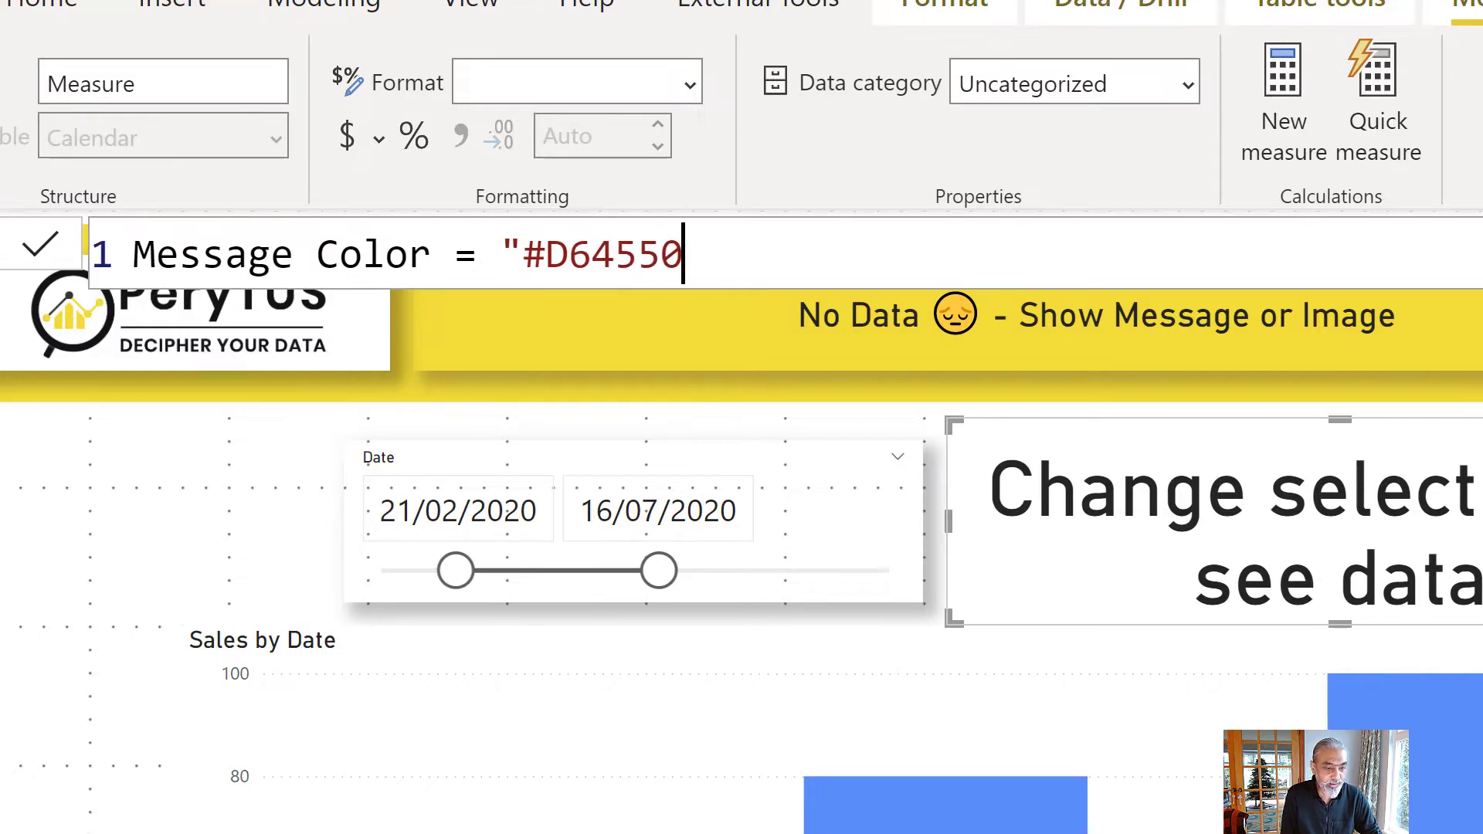
{"action": "type", "text": "\""}
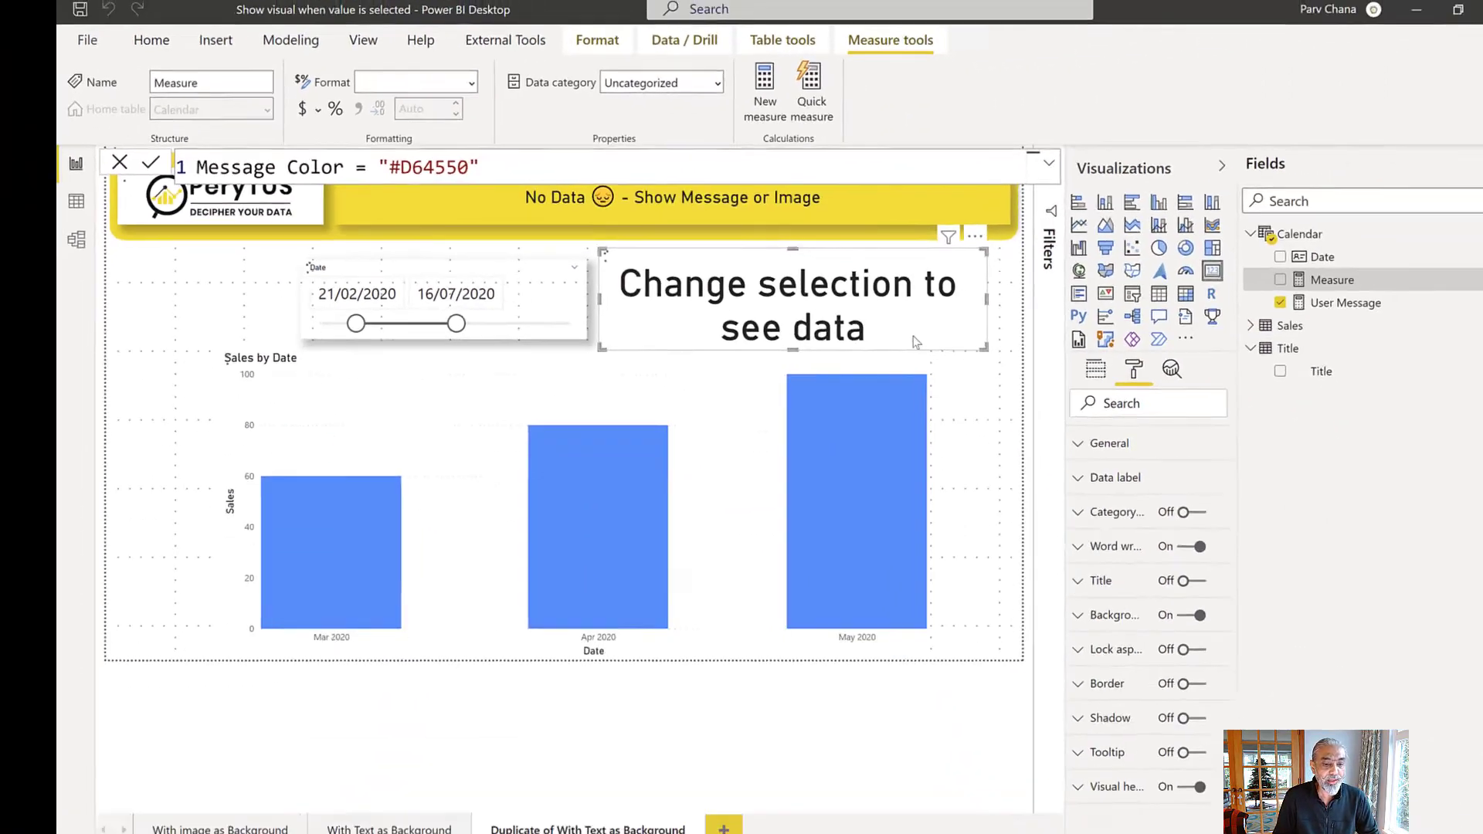
{"action": "key", "text": "Return"}
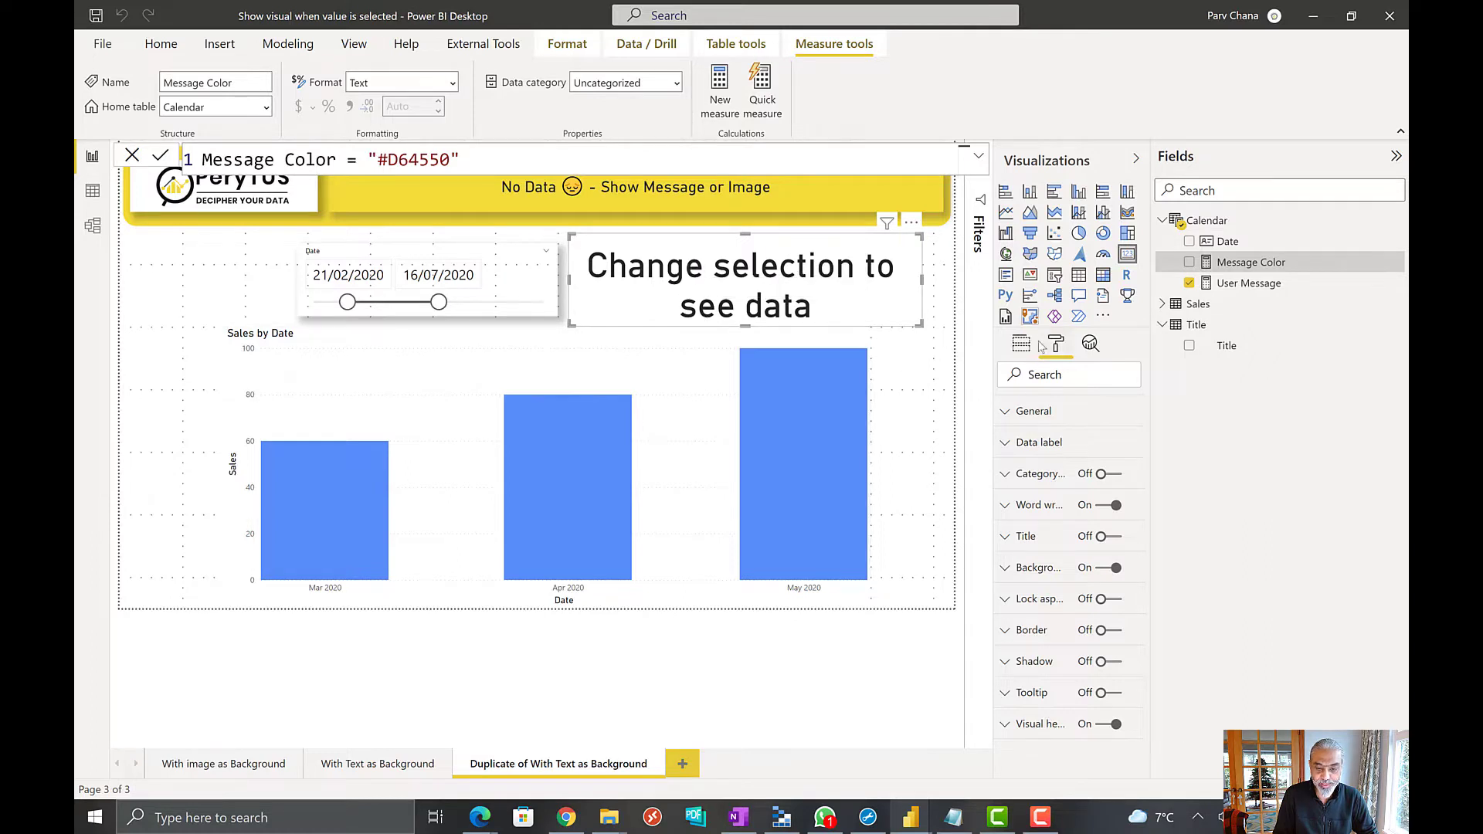
Set the card's data label colour to the Message Color field value, turning the text red
{"action": "left_click", "coordinate": [1025, 448]}
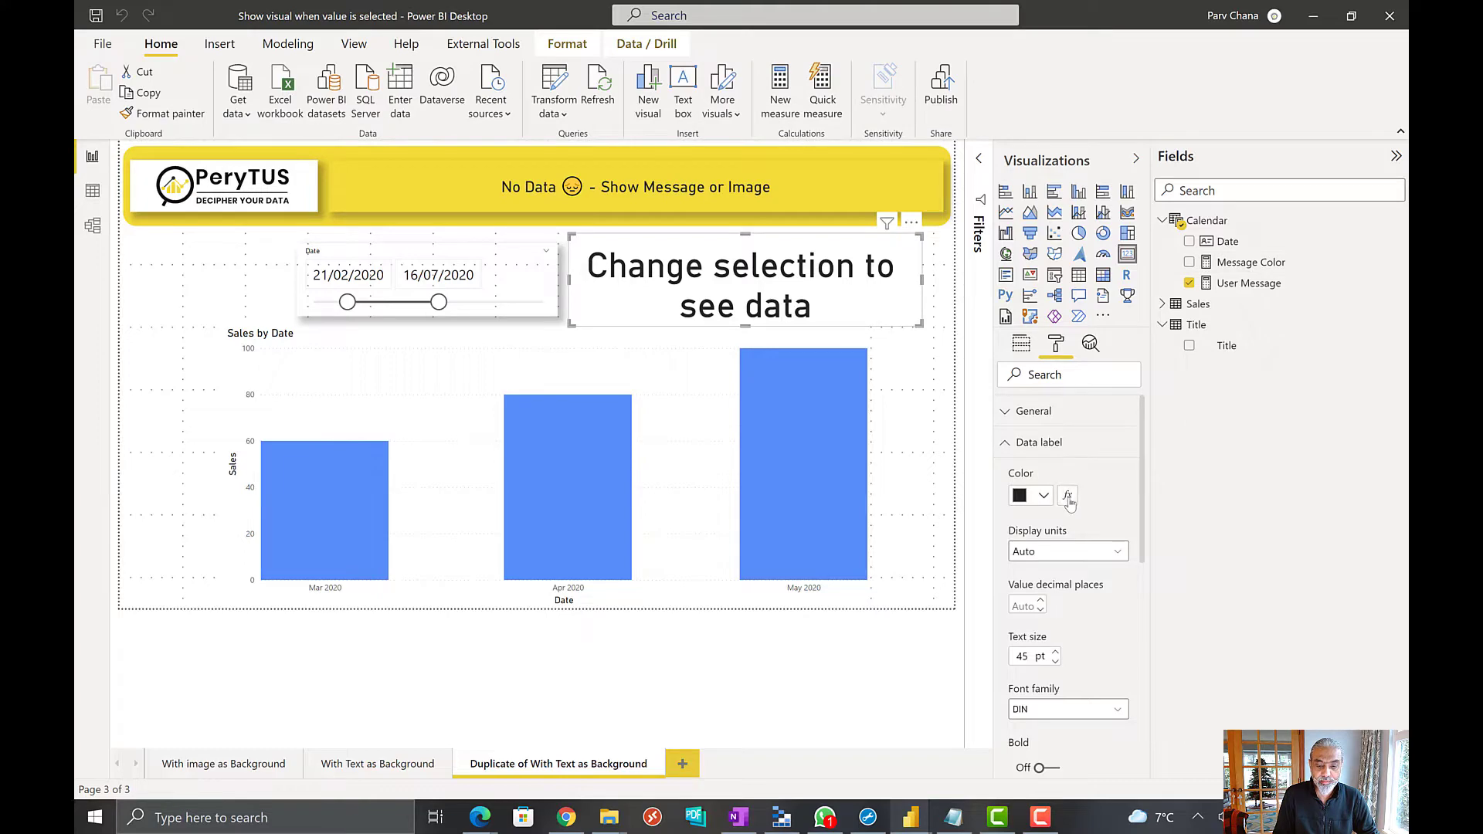
{"action": "left_click", "coordinate": [1068, 497]}
{"action": "left_click", "coordinate": [460, 205]}
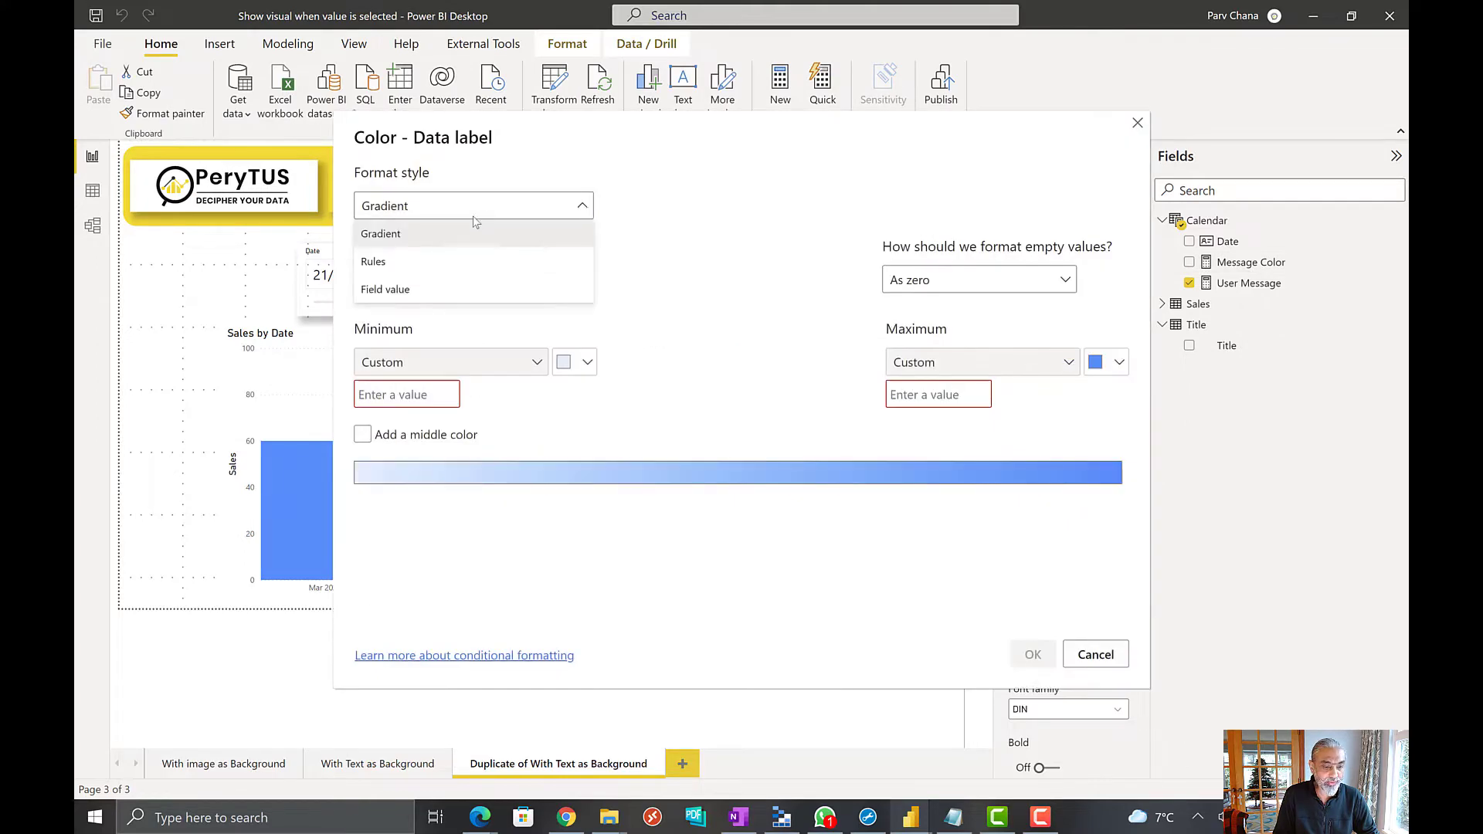
{"action": "left_click", "coordinate": [441, 289]}
{"action": "left_click", "coordinate": [441, 290]}
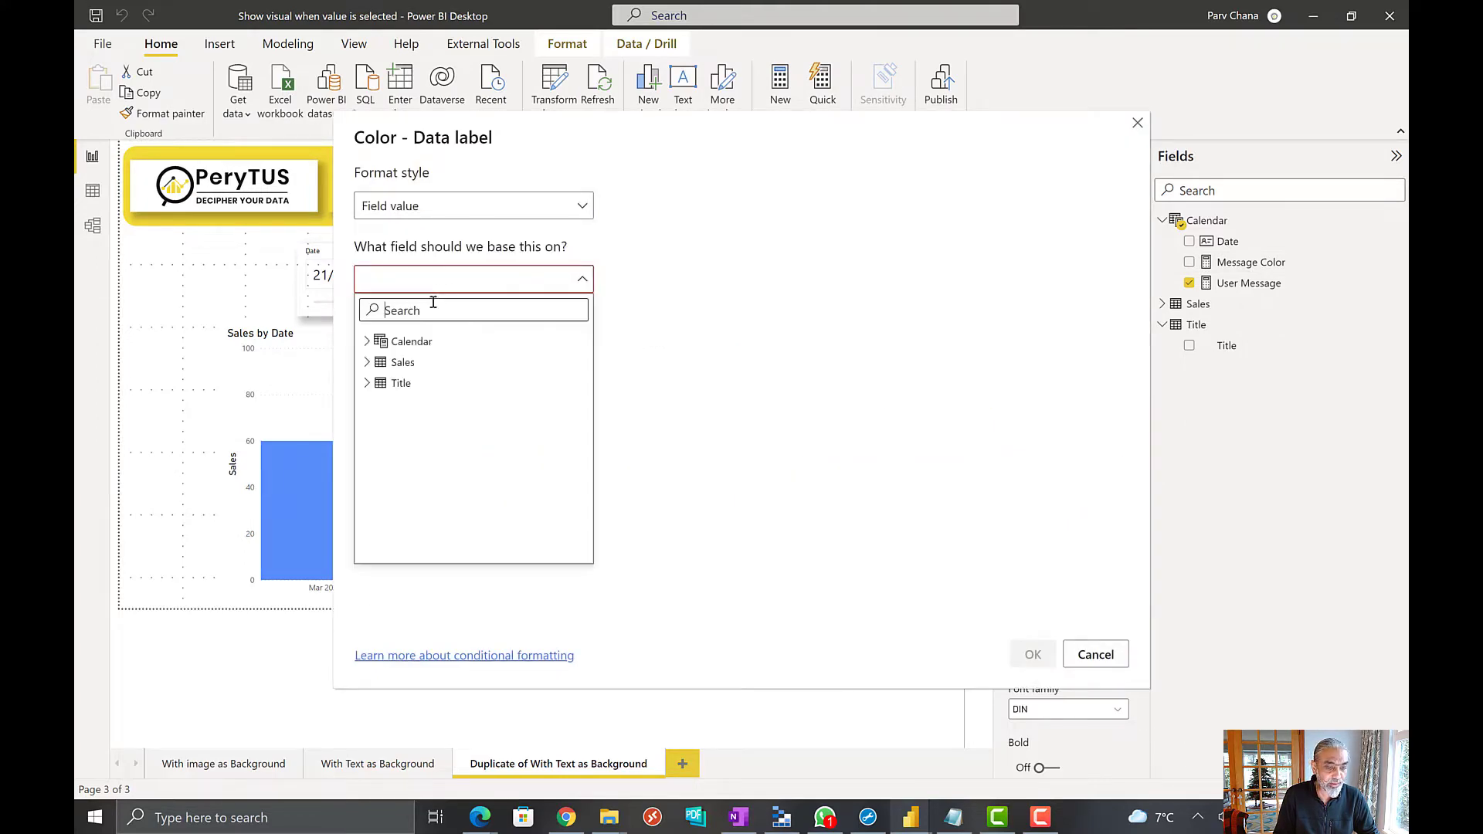
{"action": "type", "text": "message"}
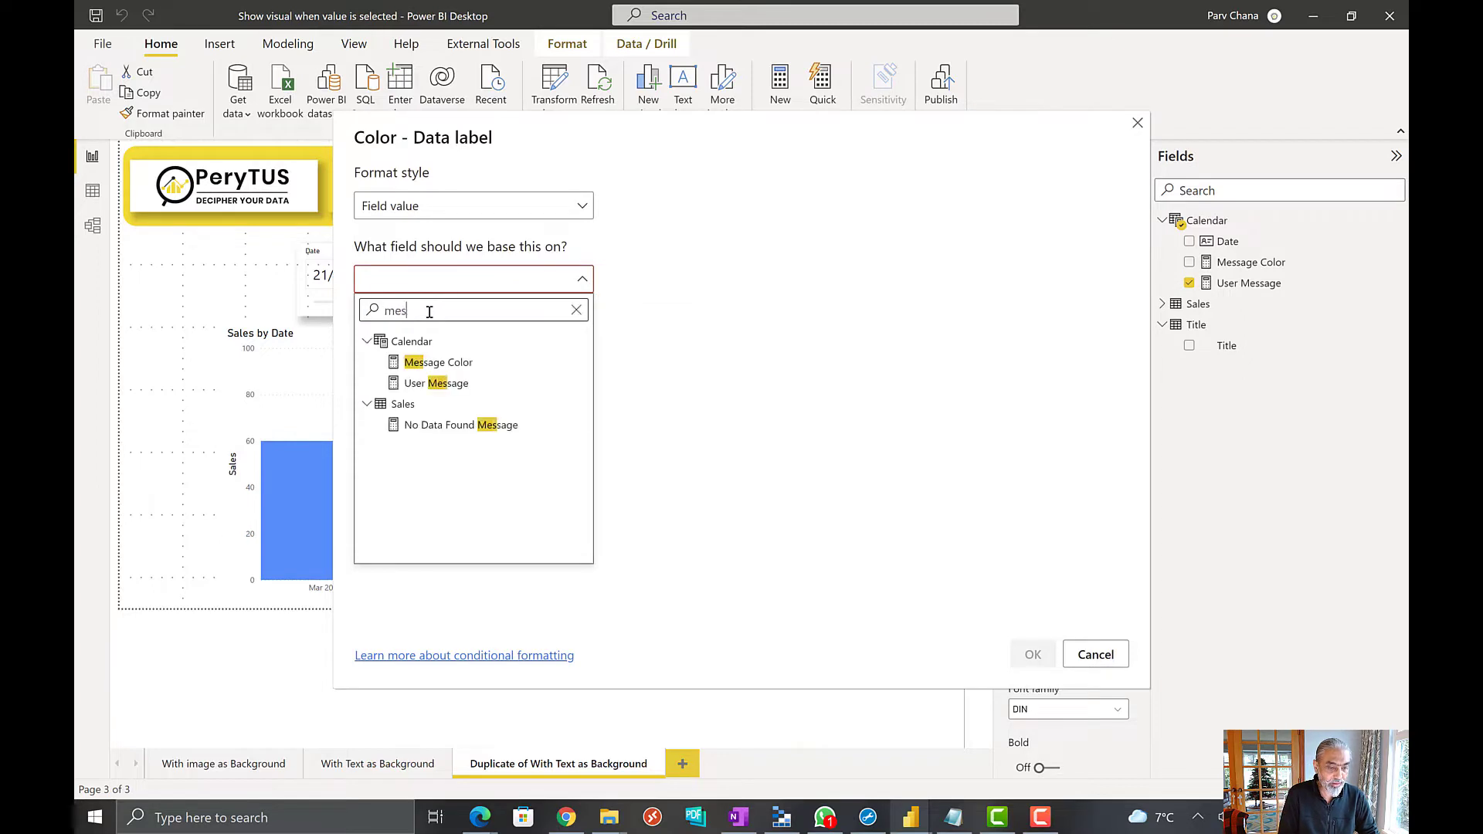
{"action": "left_click", "coordinate": [440, 363]}
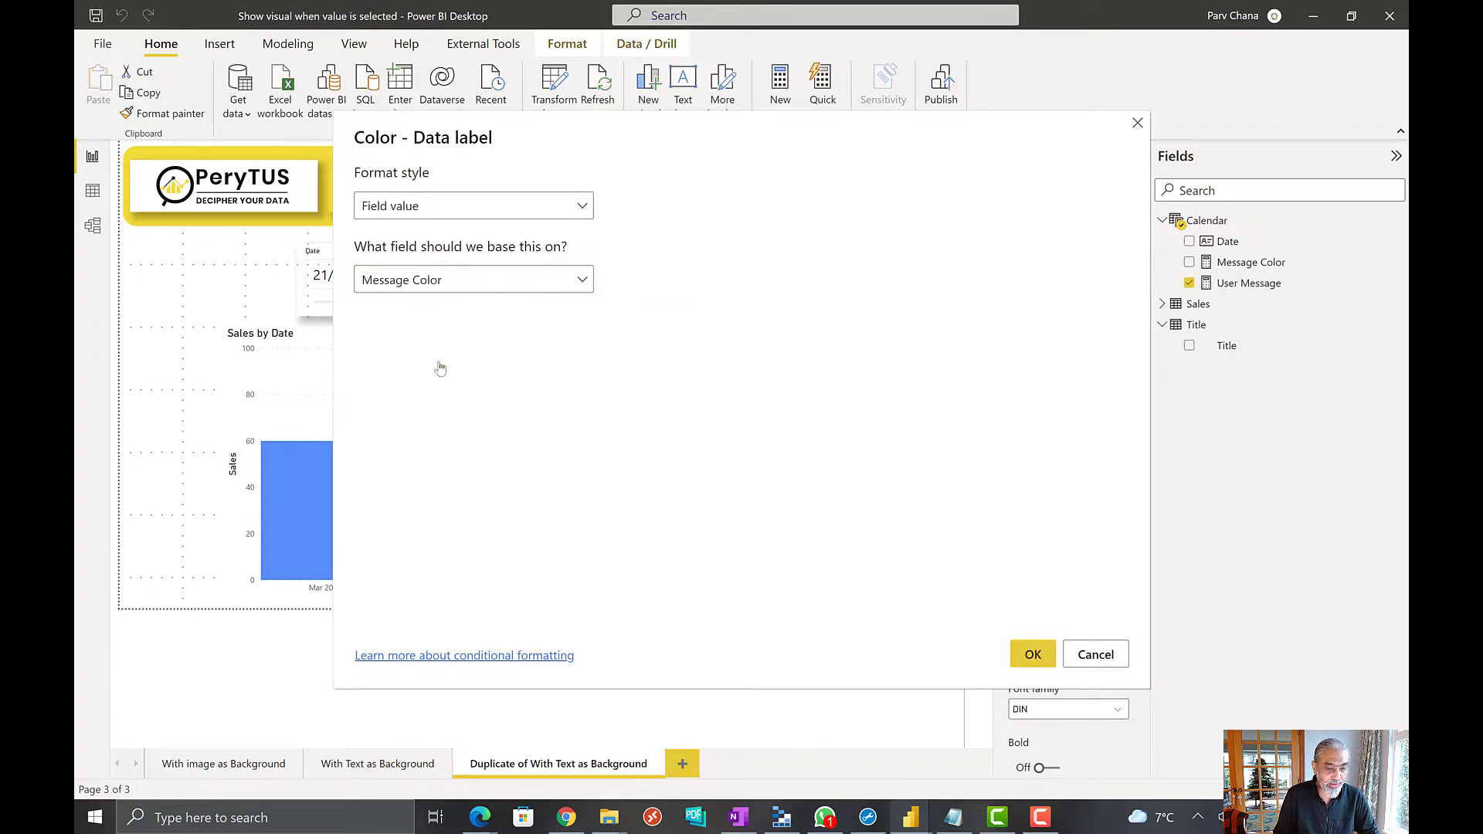
{"action": "left_click", "coordinate": [1044, 656]}
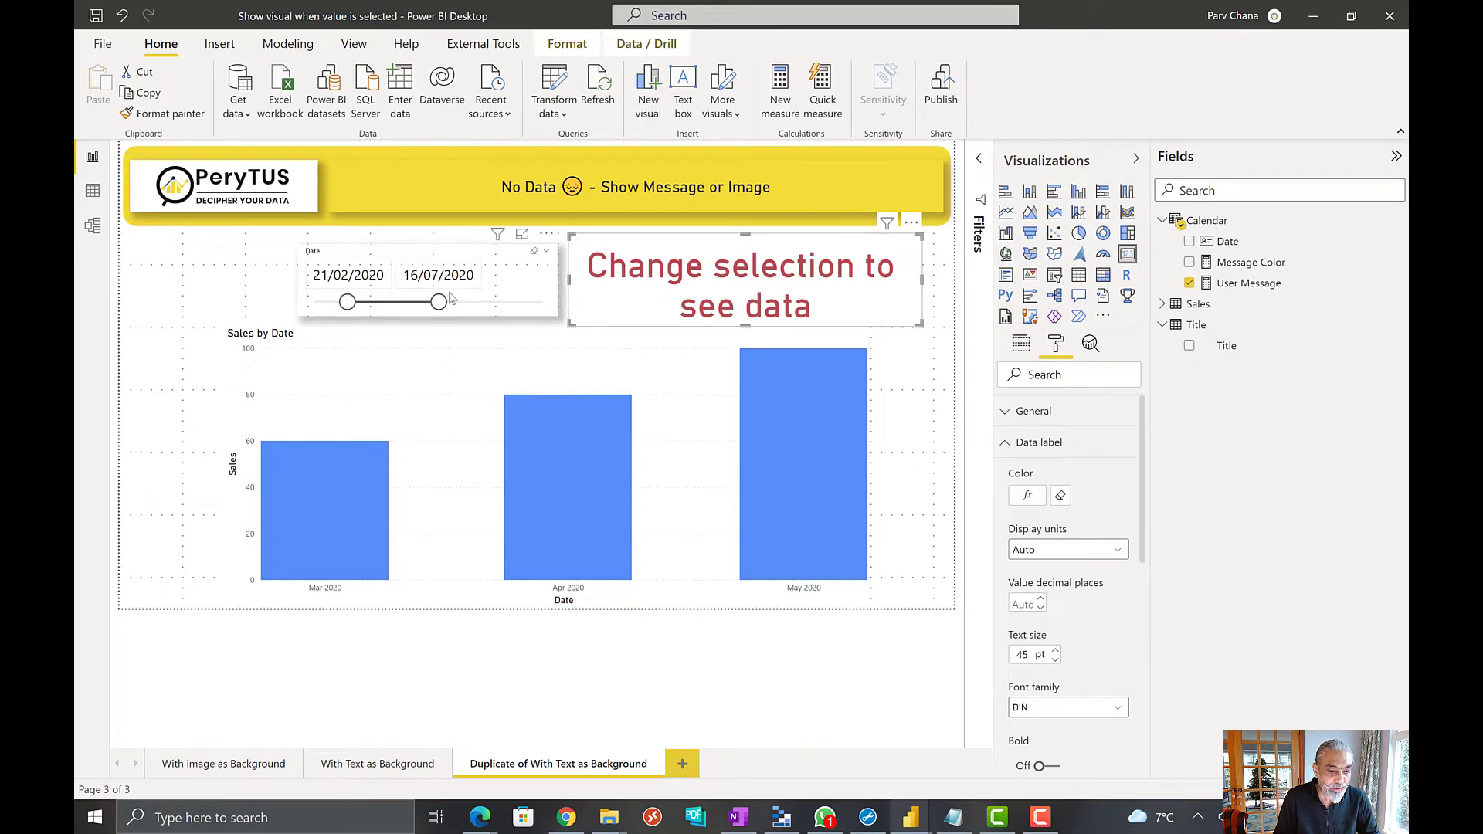
Review the Message Color formula, then select the Sales total card showing 240
{"action": "left_click", "coordinate": [378, 387]}
{"action": "left_click", "coordinate": [1251, 262]}
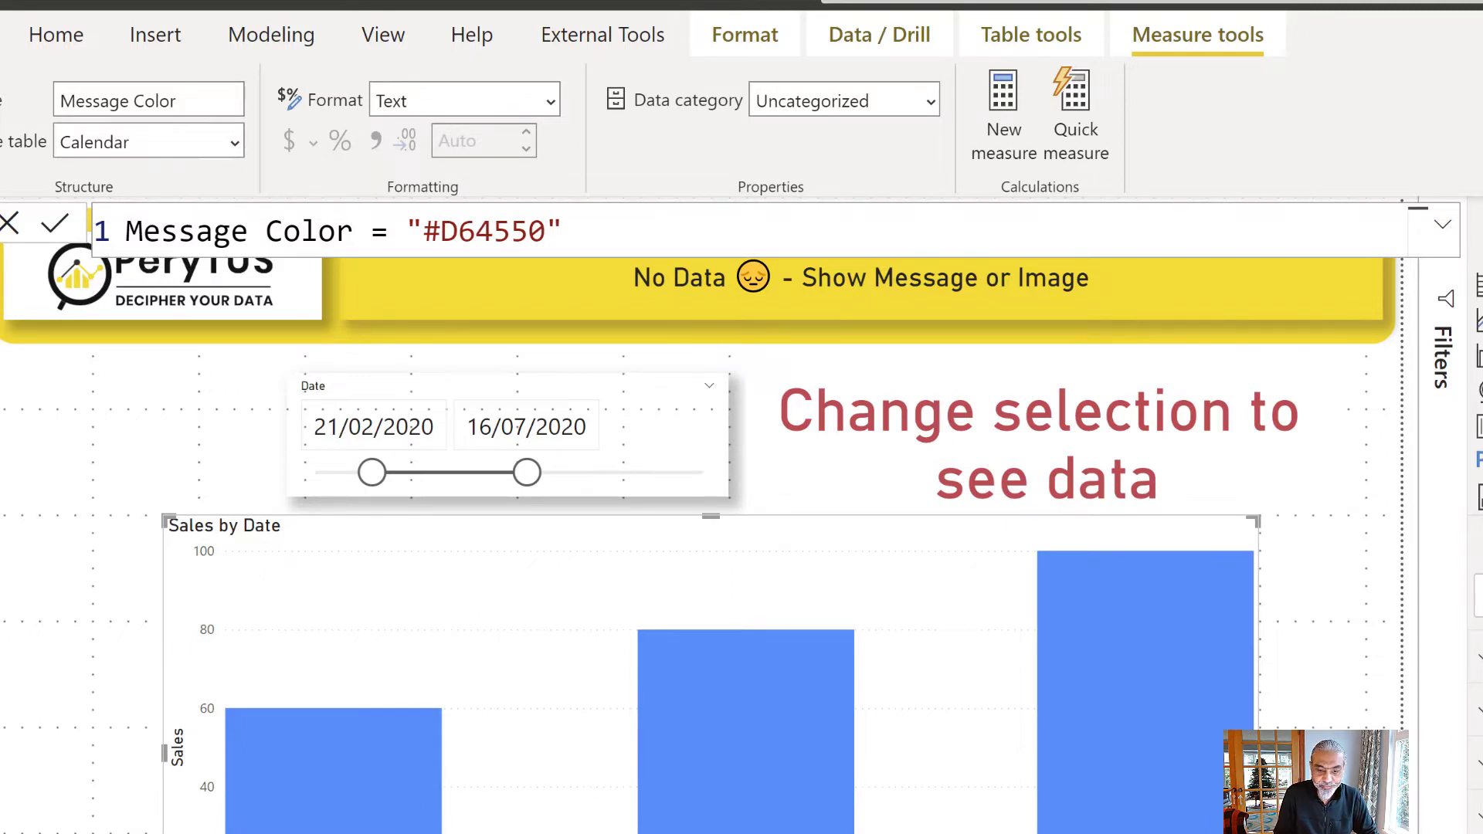
{"action": "left_click", "coordinate": [126, 424]}
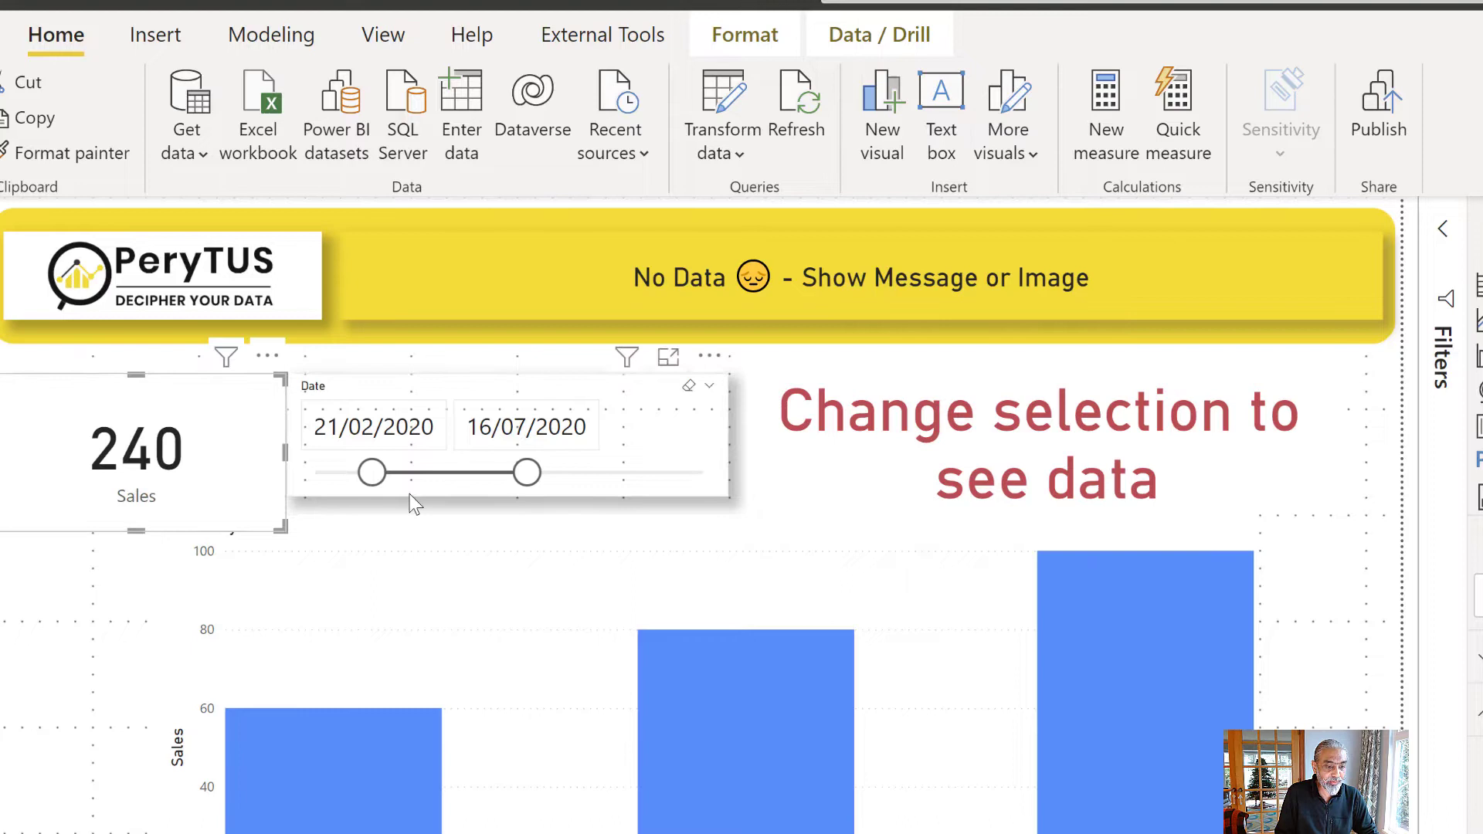
Move the slicer start to 28/06/2020 to empty the chart, then back to 19/04/2020
{"action": "left_click_drag", "start_coordinate": [372, 472], "coordinate": [506, 492]}
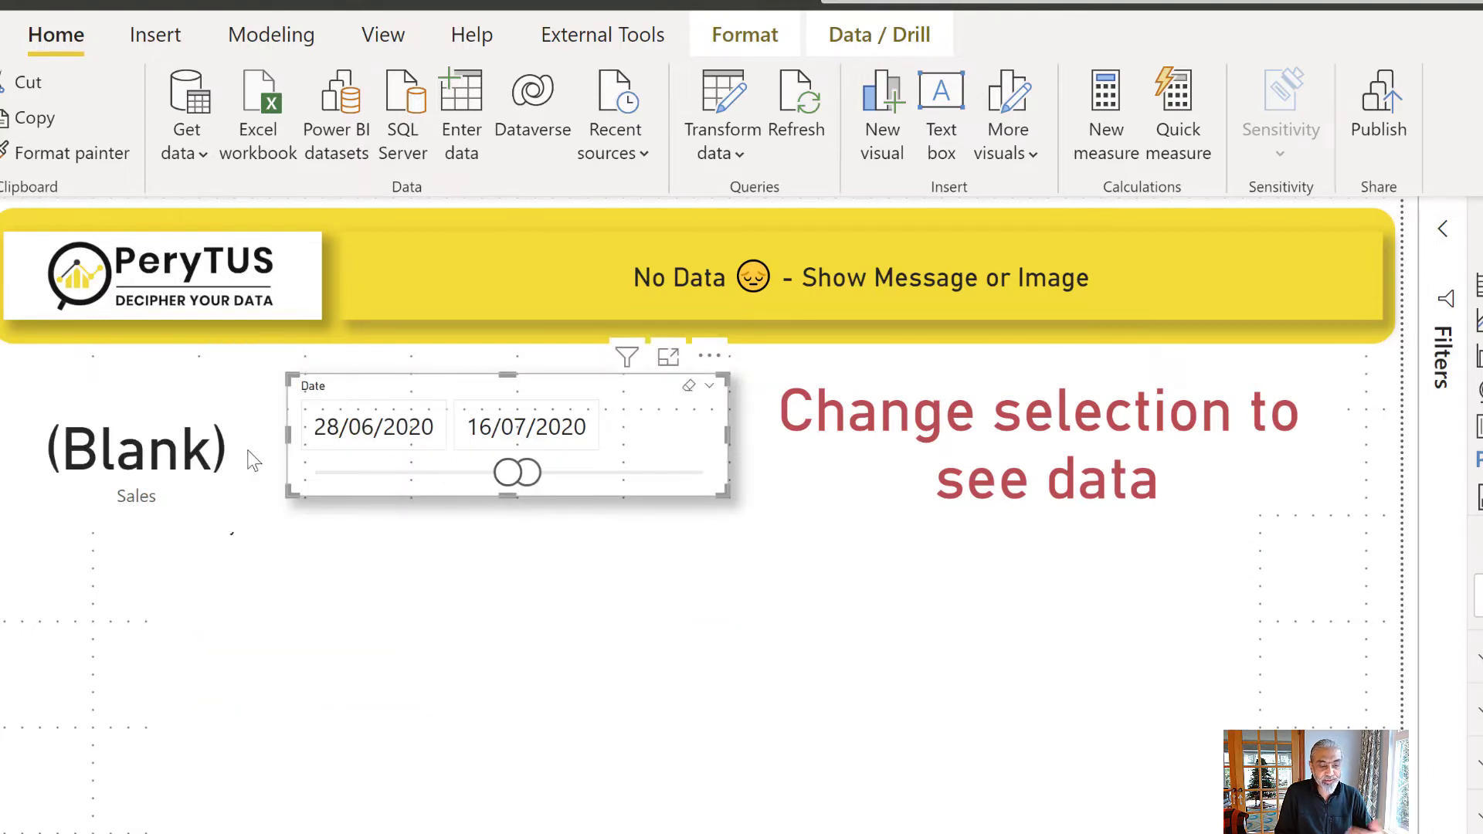
{"action": "left_click_drag", "start_coordinate": [513, 481], "coordinate": [511, 479]}
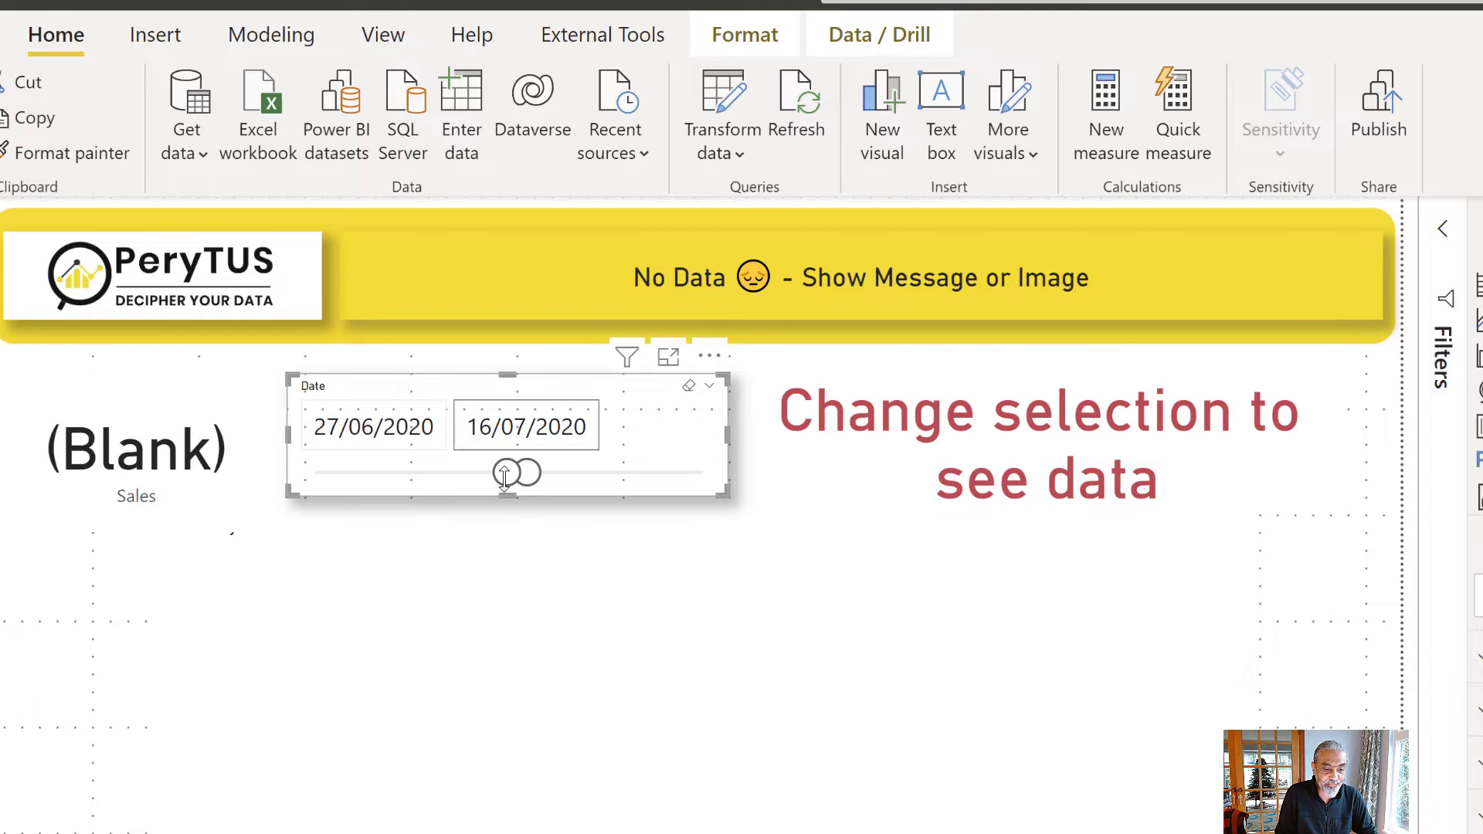
{"action": "left_click_drag", "start_coordinate": [507, 473], "coordinate": [428, 480]}
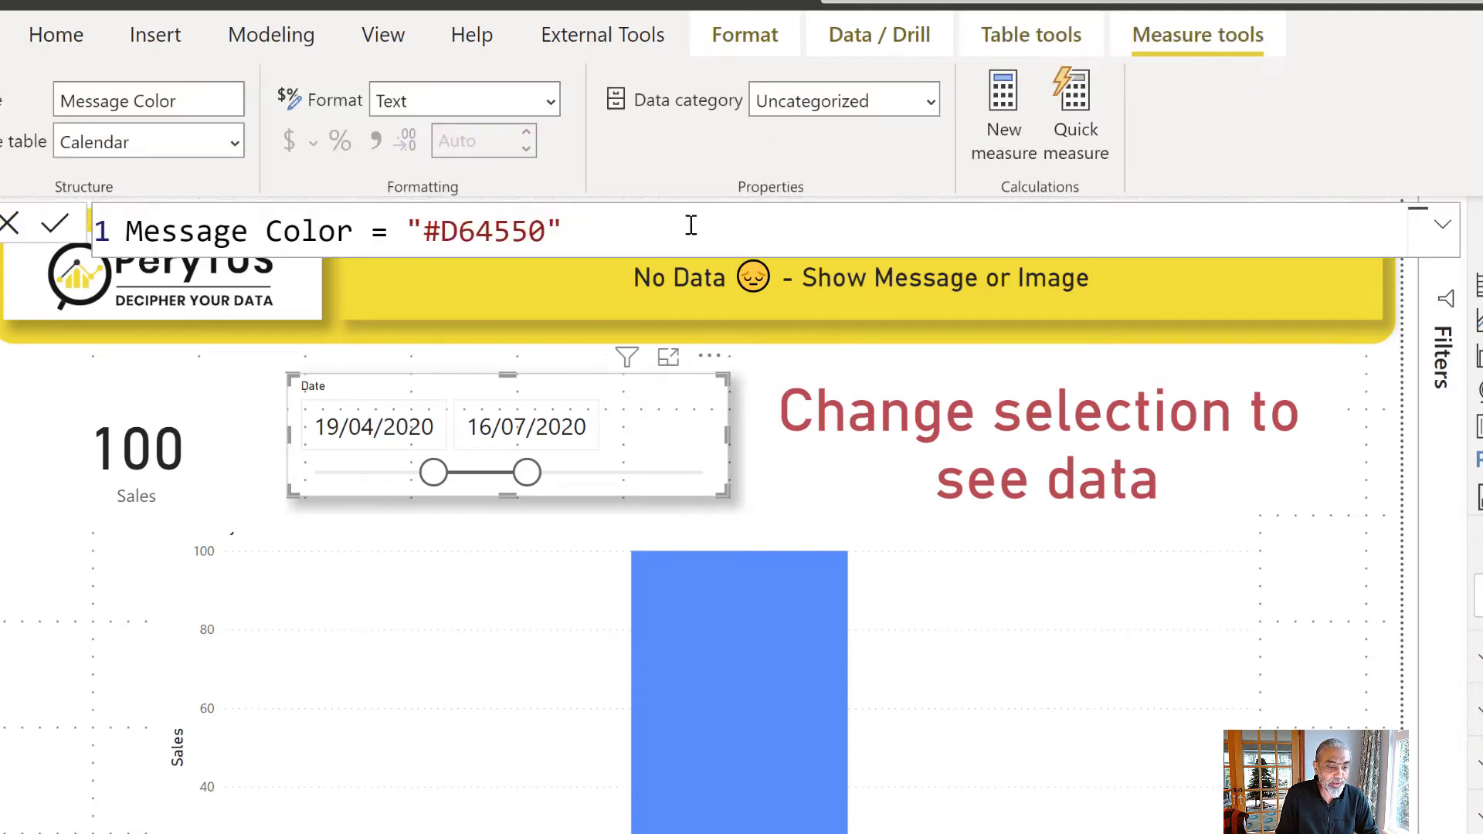
Change Message Color to = "#D64550" & IF( NOT ISBLANK([Sales]), "00" )
{"action": "left_click", "coordinate": [679, 226]}
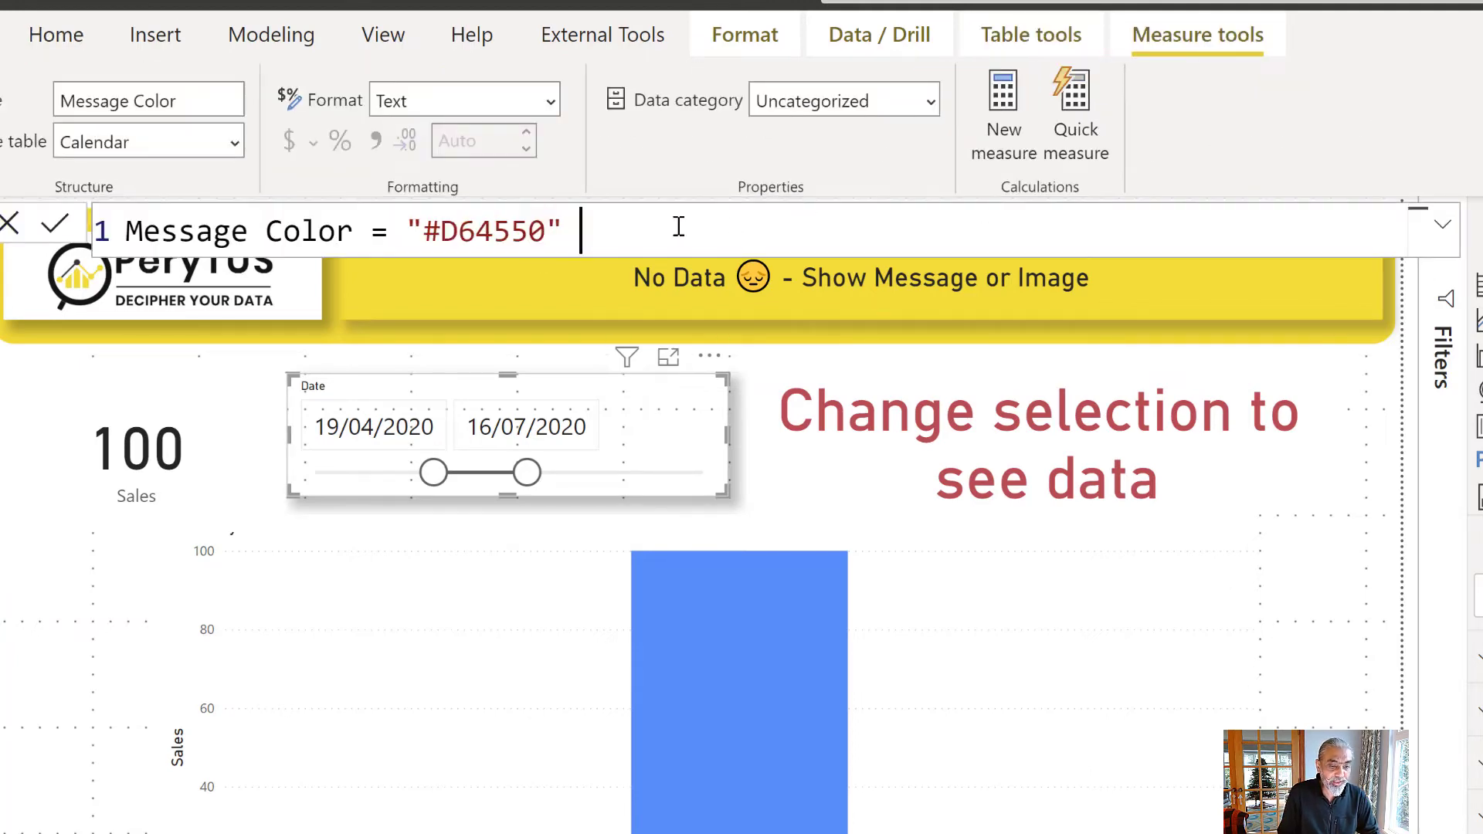
{"action": "type", "text": "& IF"}
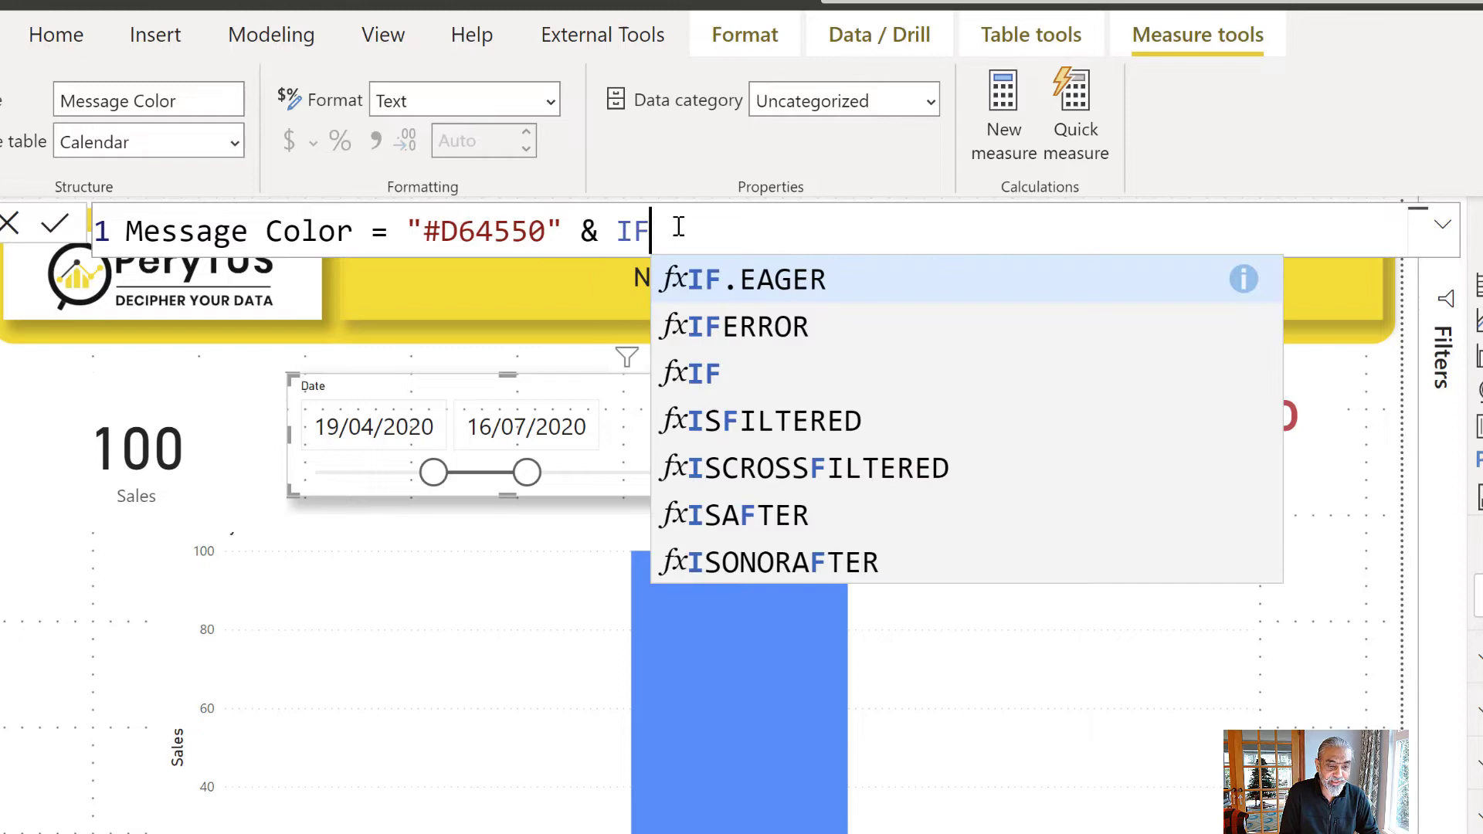
{"action": "type", "text": " ( NOT "}
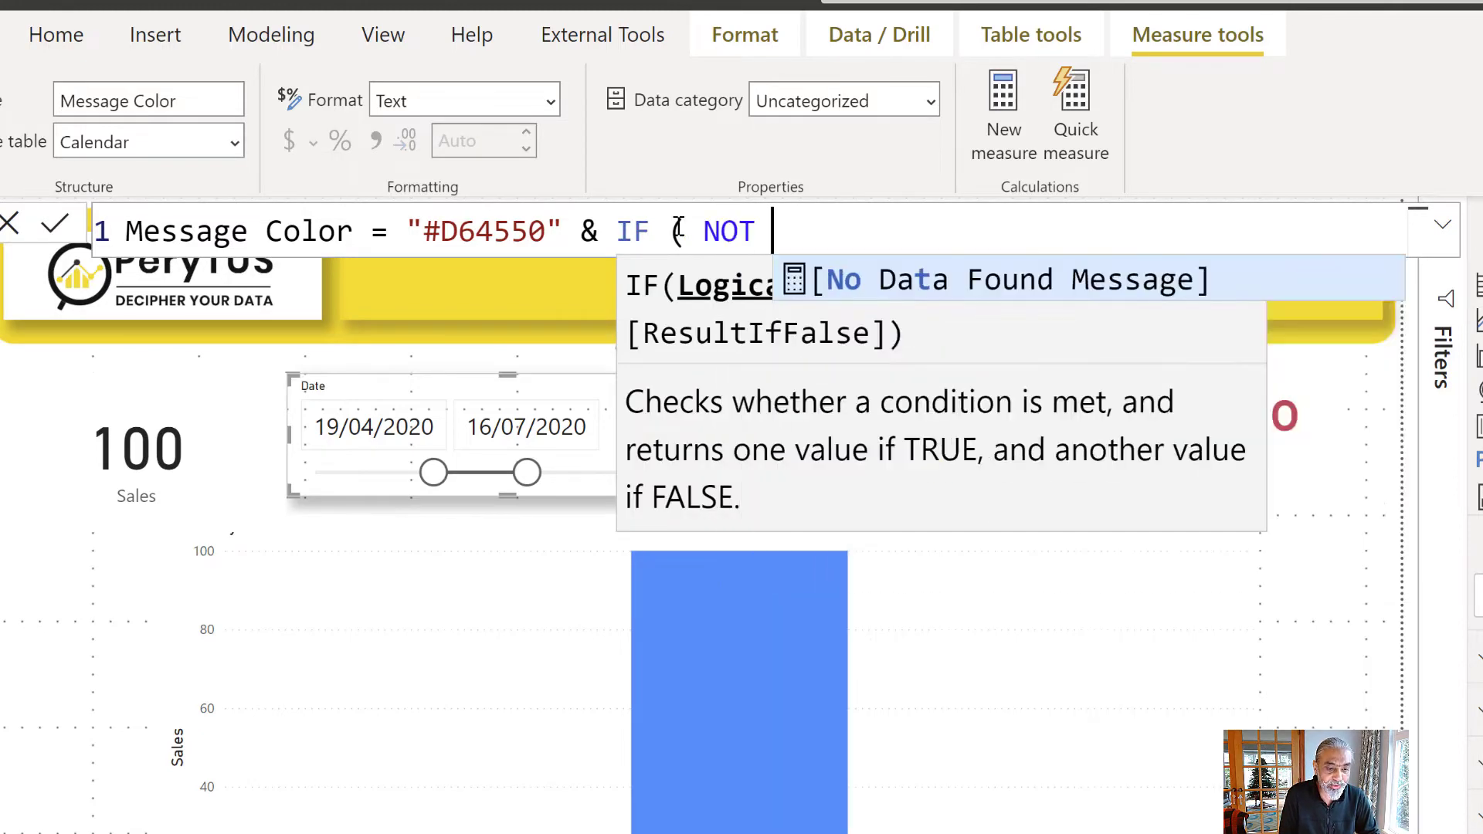
{"action": "type", "text": "ISBLANK ("}
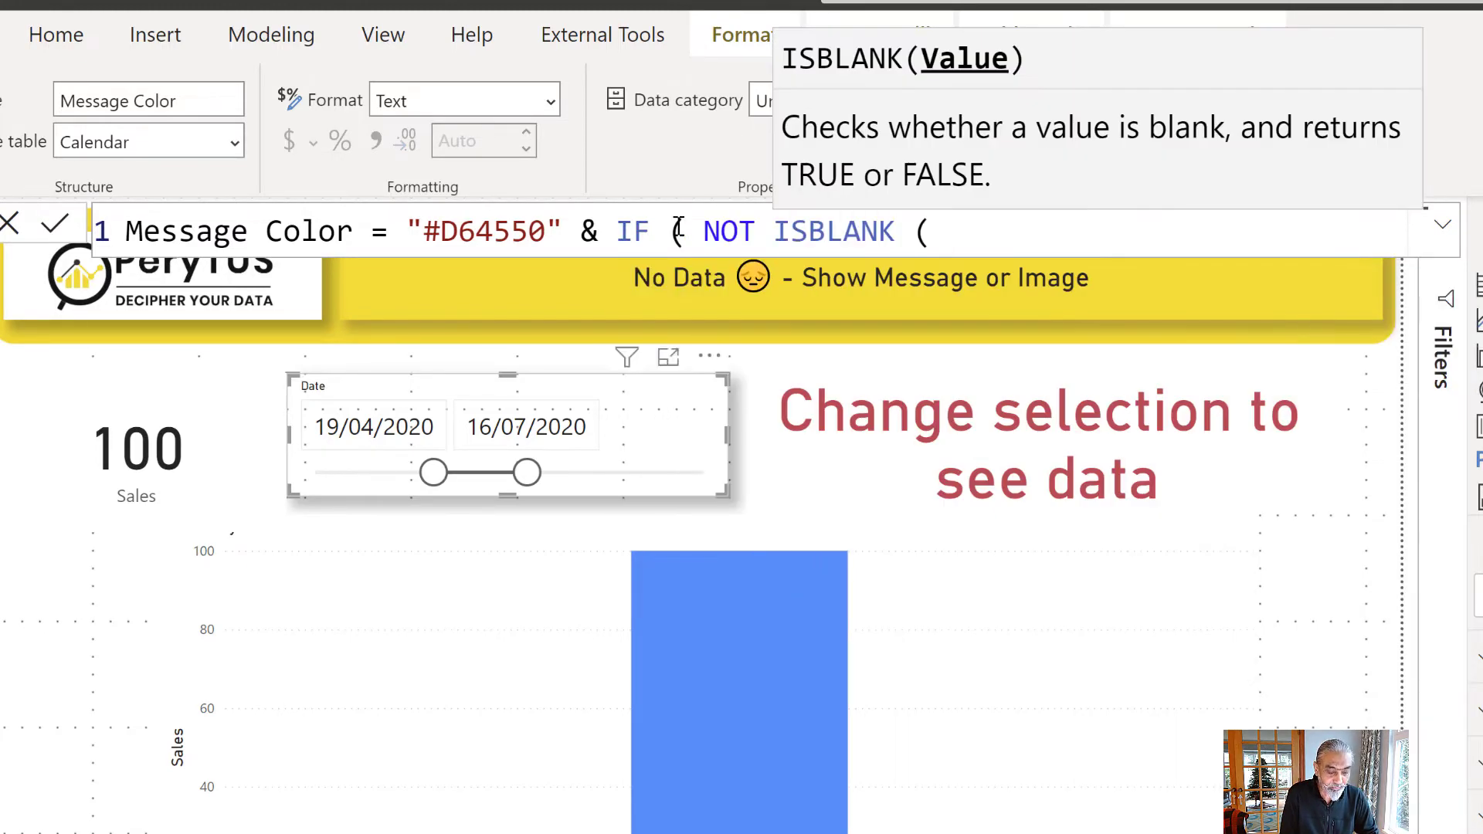
{"action": "type", "text": " [S"}
{"action": "key", "text": "BackSpace"}
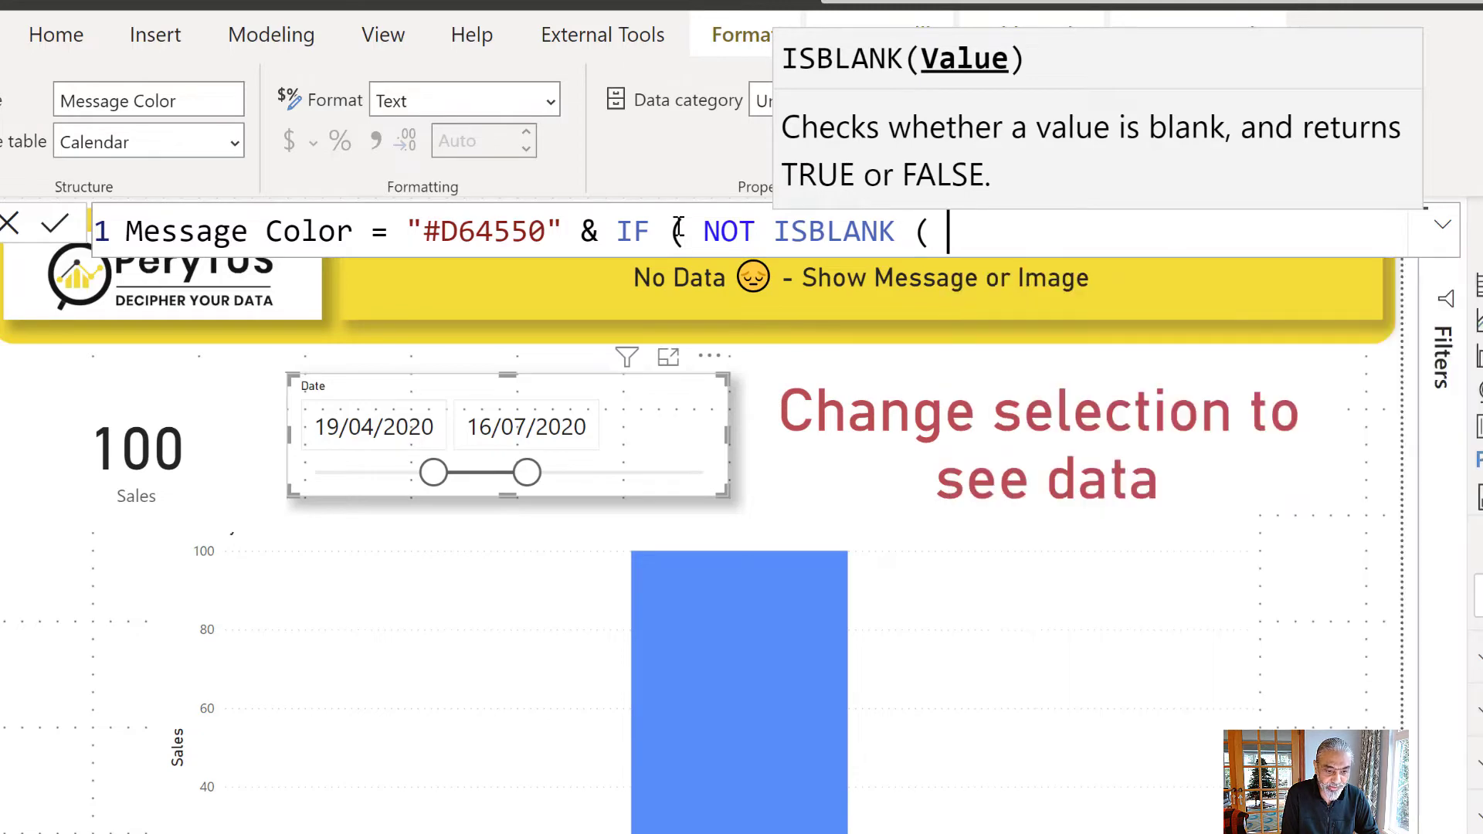
{"action": "type", "text": "[Sales]"}
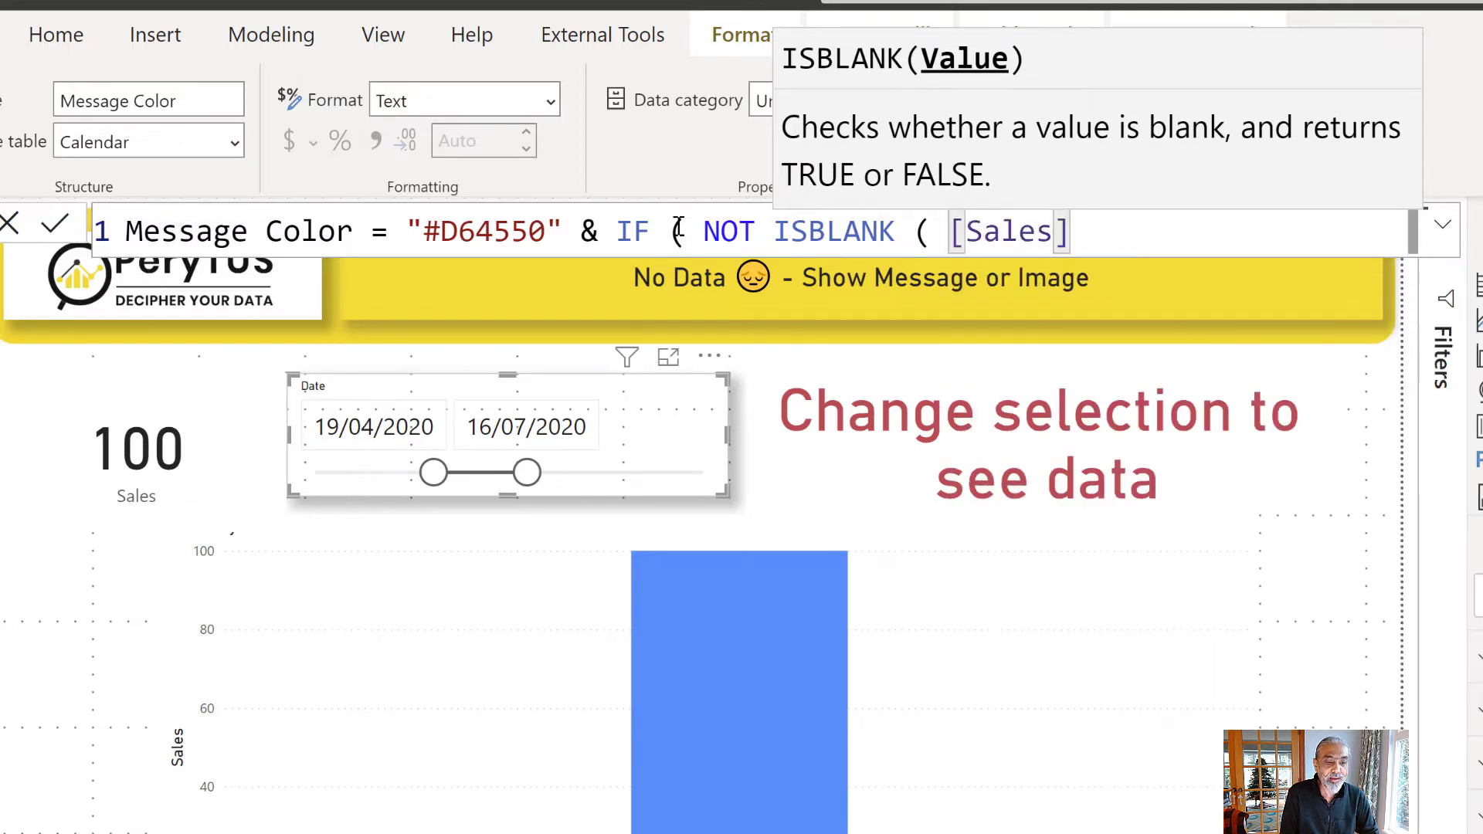
{"action": "type", "text": " ), \""}
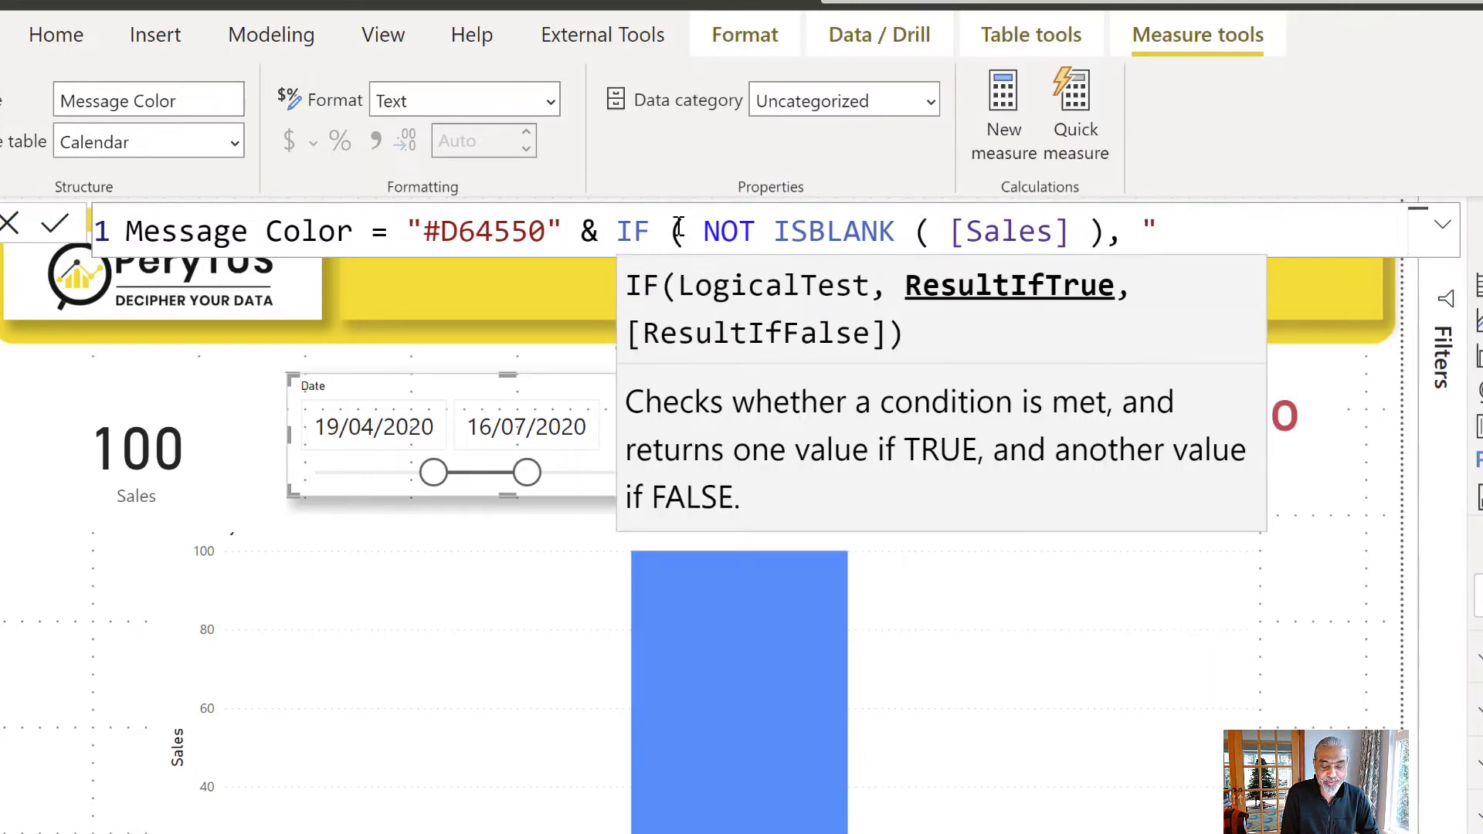
{"action": "type", "text": "00"}
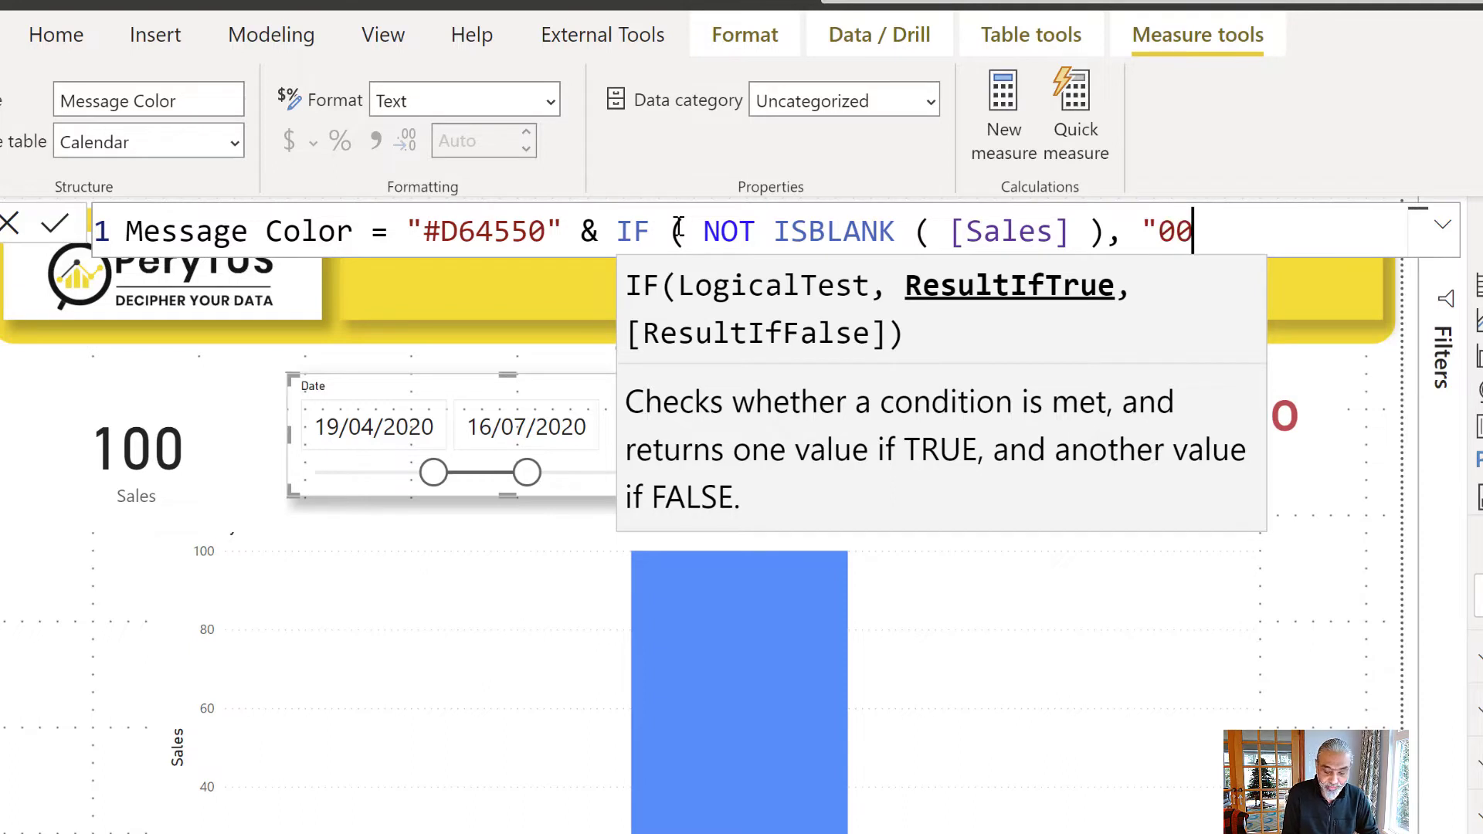
{"action": "type", "text": "\" )"}
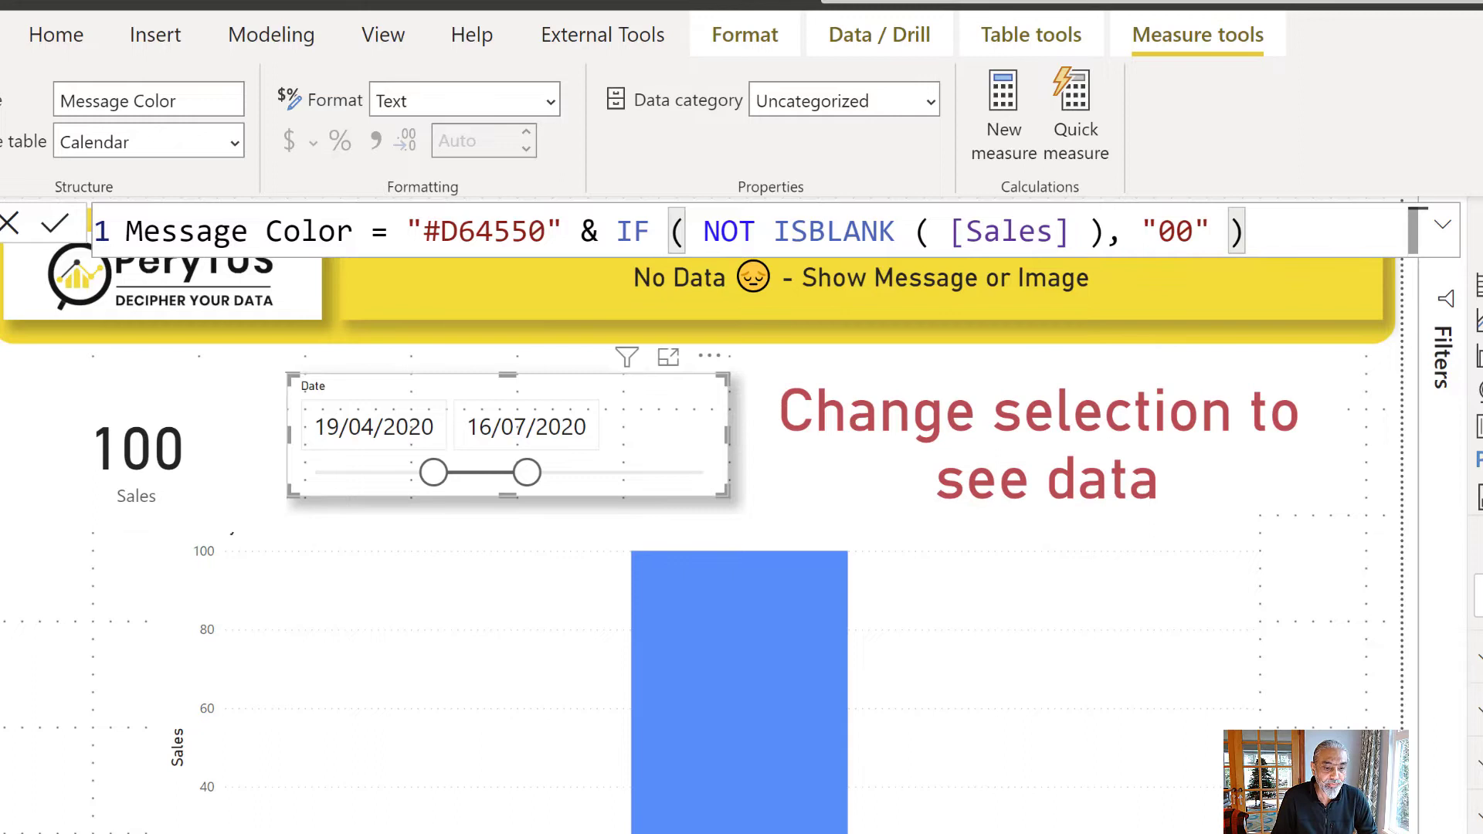
{"action": "key", "text": "Return"}
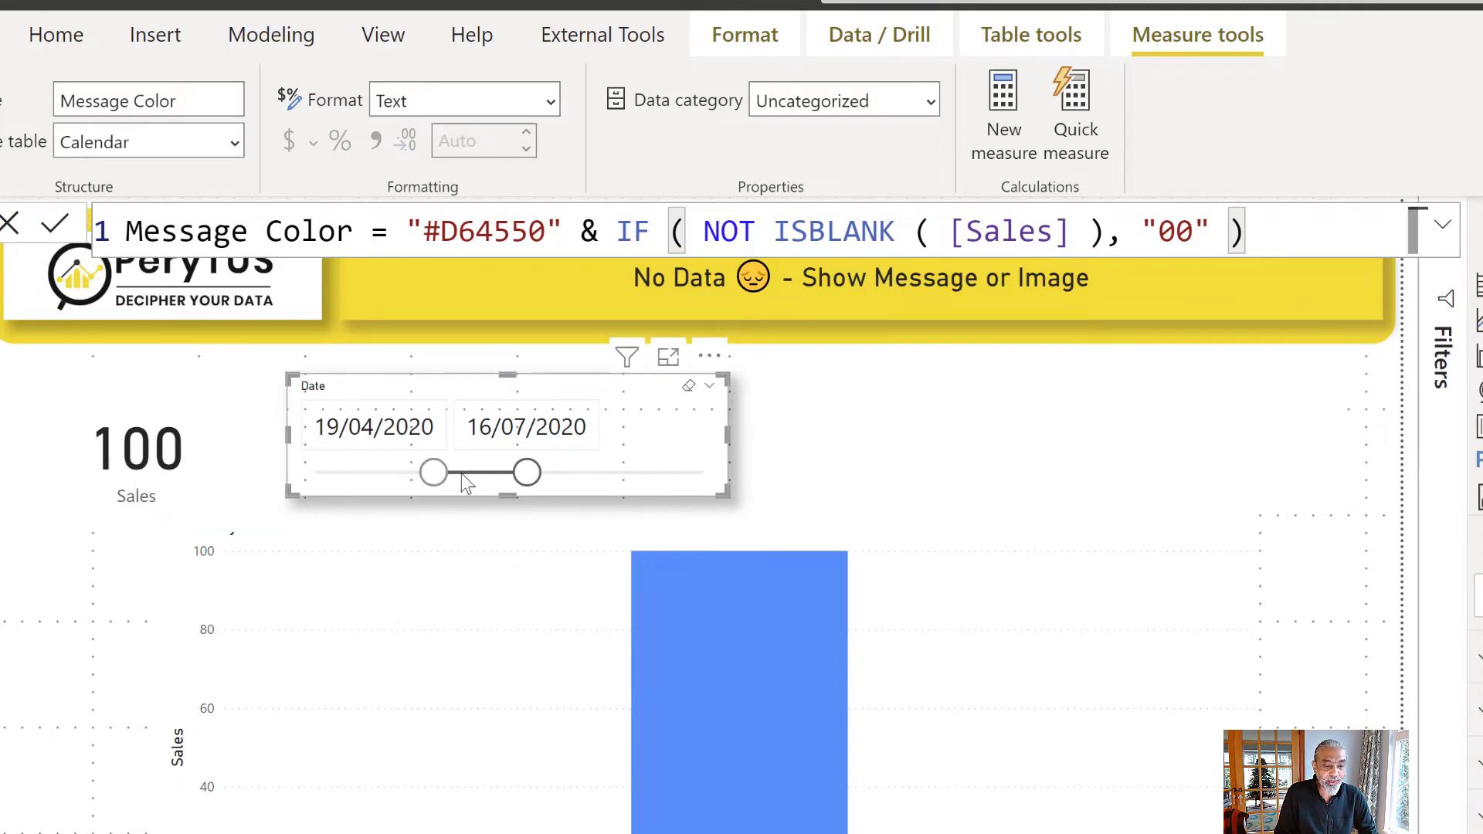
Start the range at 10/07/2020, then move and enlarge the red message card over the chart
{"action": "left_click_drag", "start_coordinate": [462, 475], "coordinate": [518, 477]}
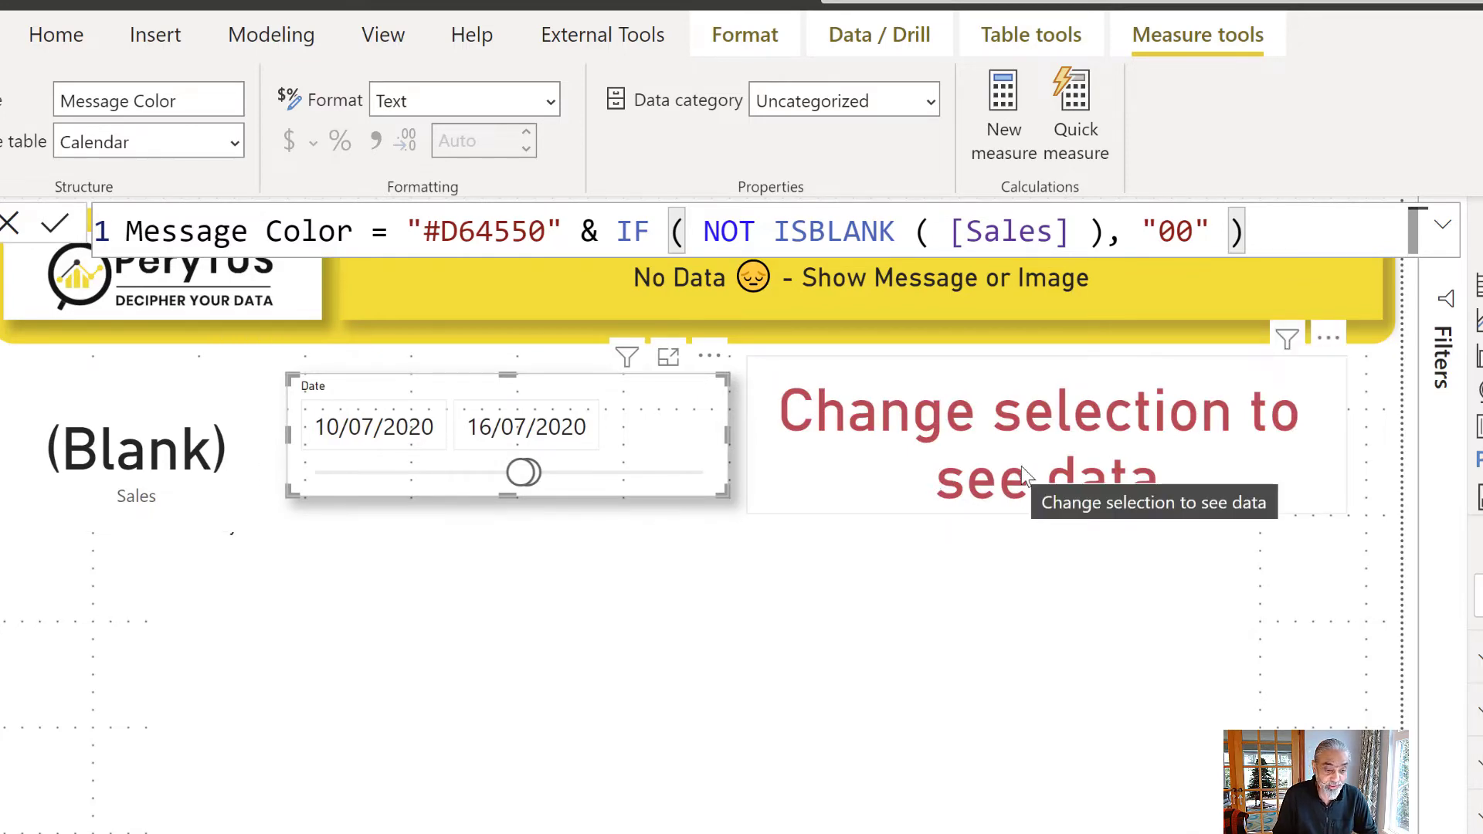
{"action": "left_click", "coordinate": [1013, 391]}
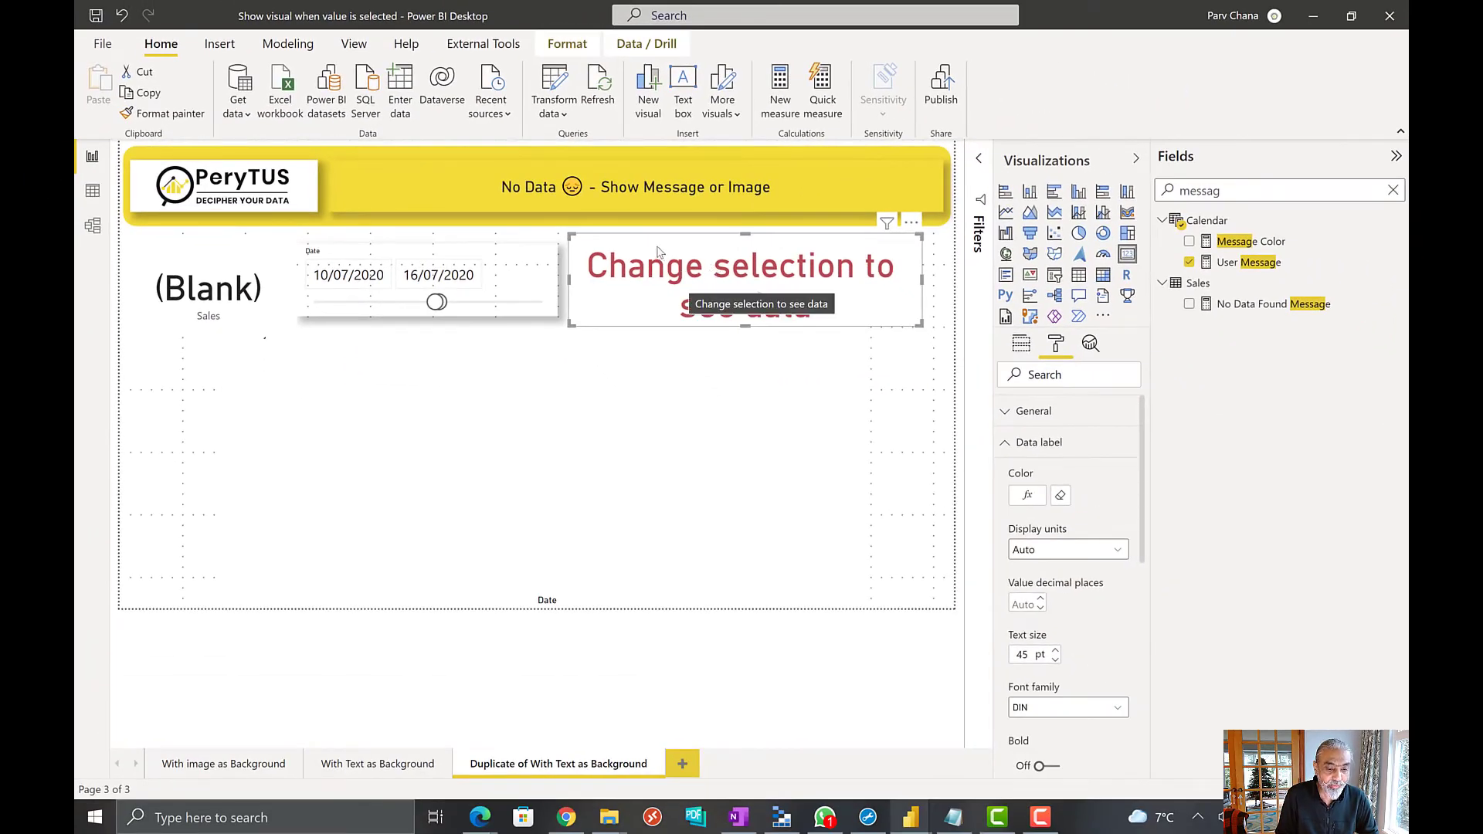
{"action": "left_click_drag", "start_coordinate": [645, 277], "coordinate": [315, 355]}
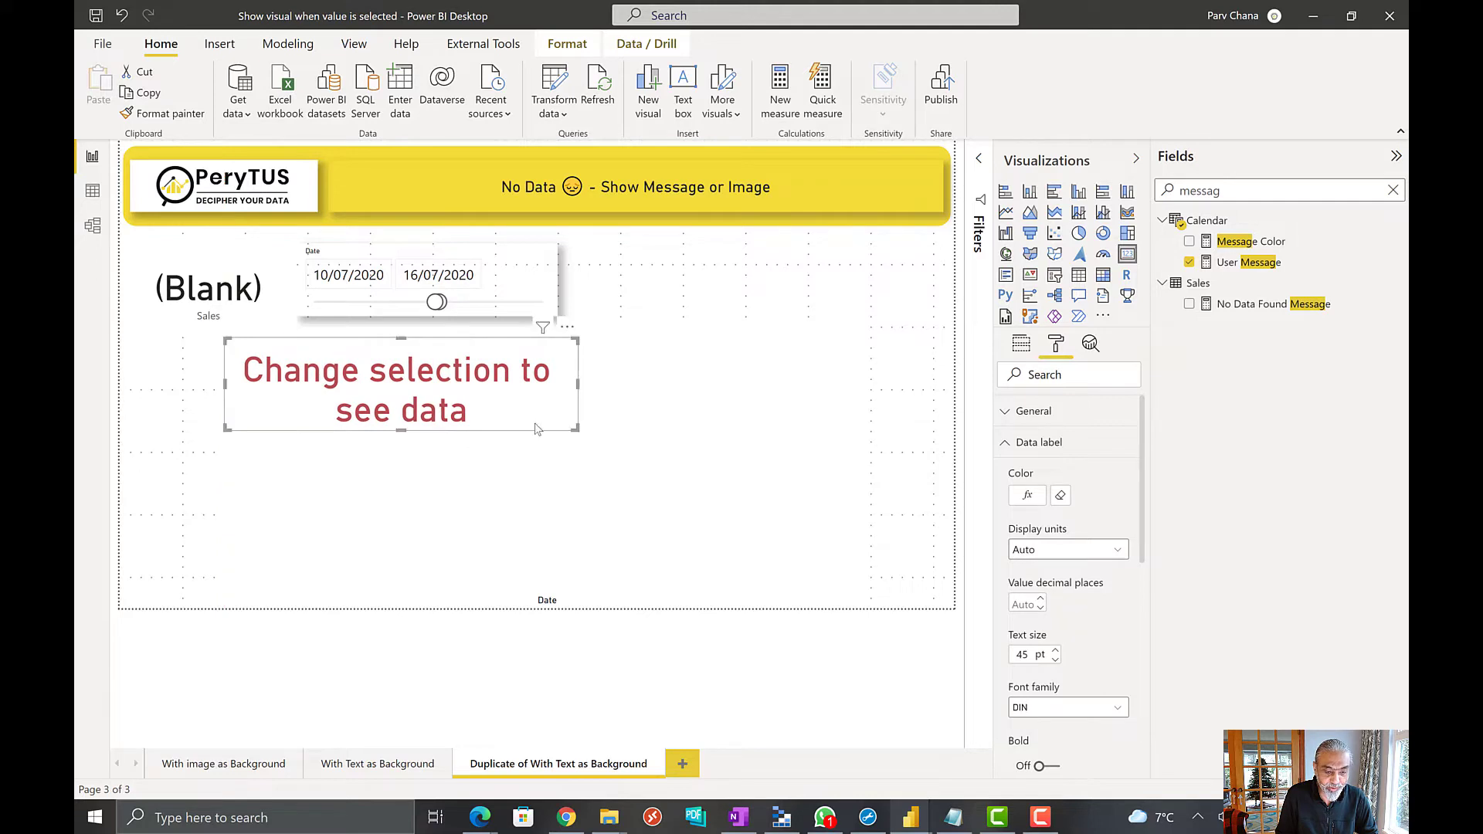
{"action": "left_click_drag", "start_coordinate": [577, 431], "coordinate": [725, 514]}
{"action": "left_click_drag", "start_coordinate": [833, 590], "coordinate": [868, 620]}
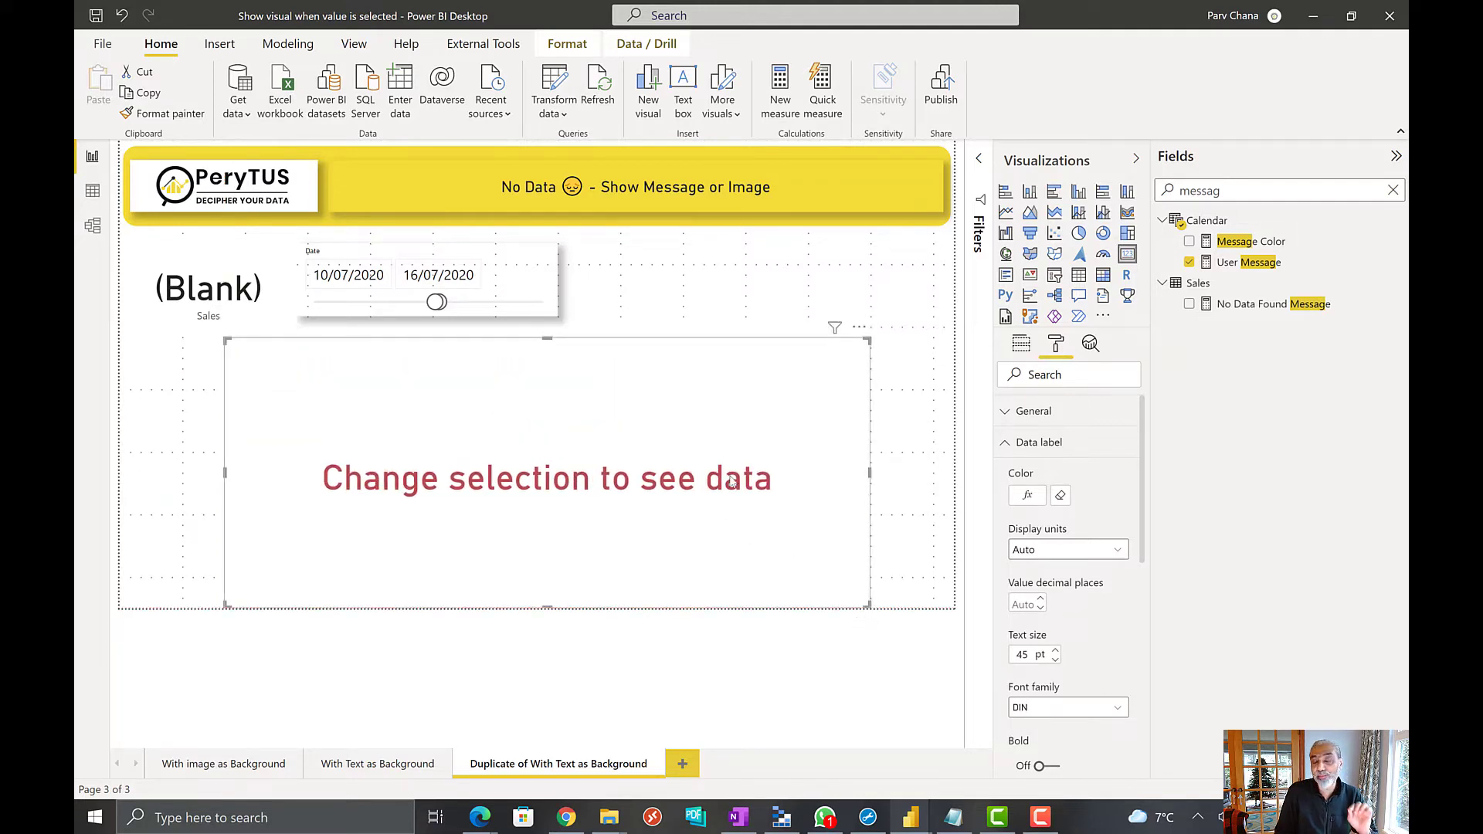
In the Selection pane, move the message card to the bottom layer, behind the chart
{"action": "left_click", "coordinate": [299, 48]}
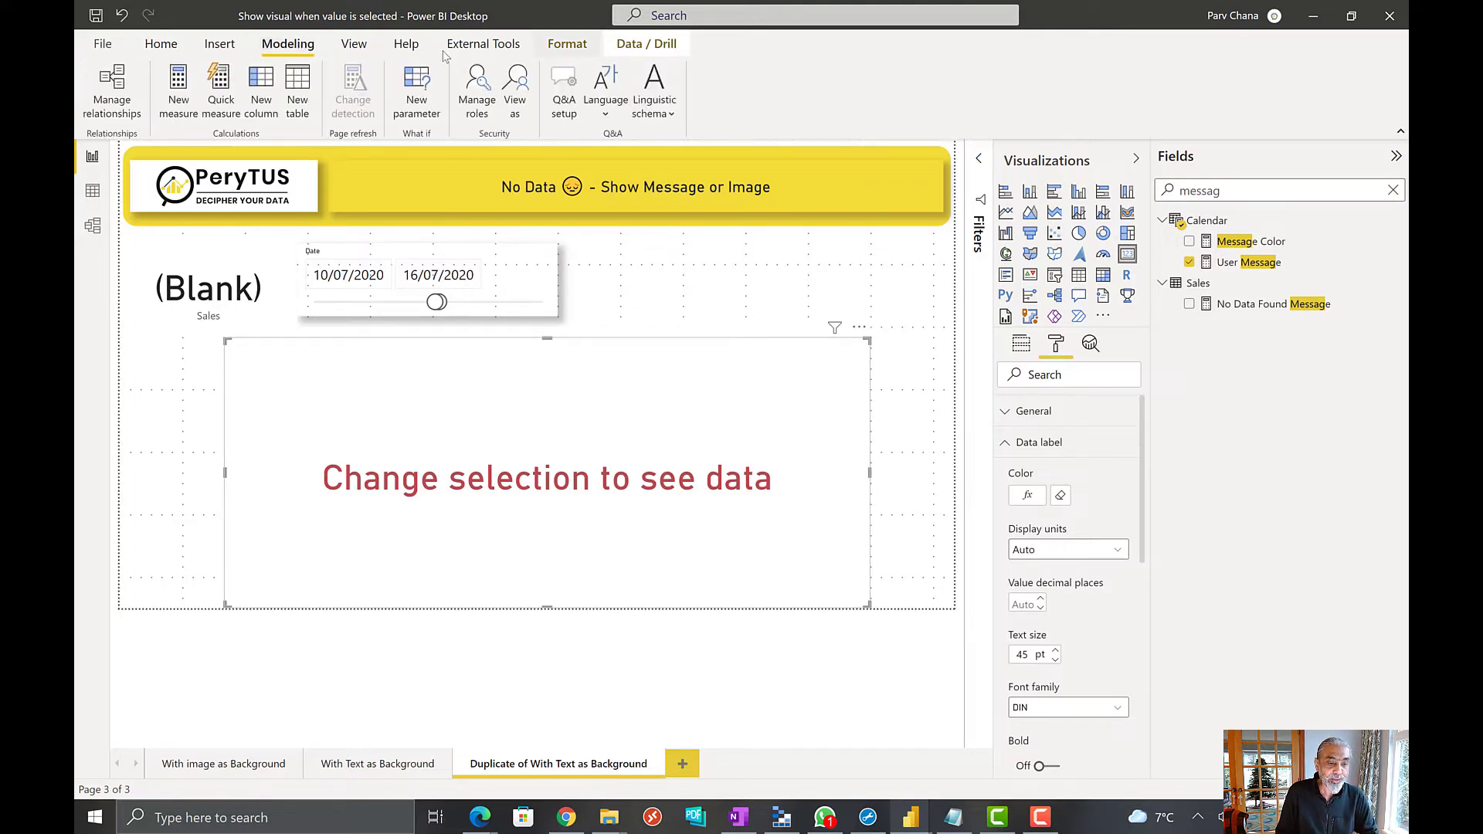
{"action": "left_click", "coordinate": [353, 48]}
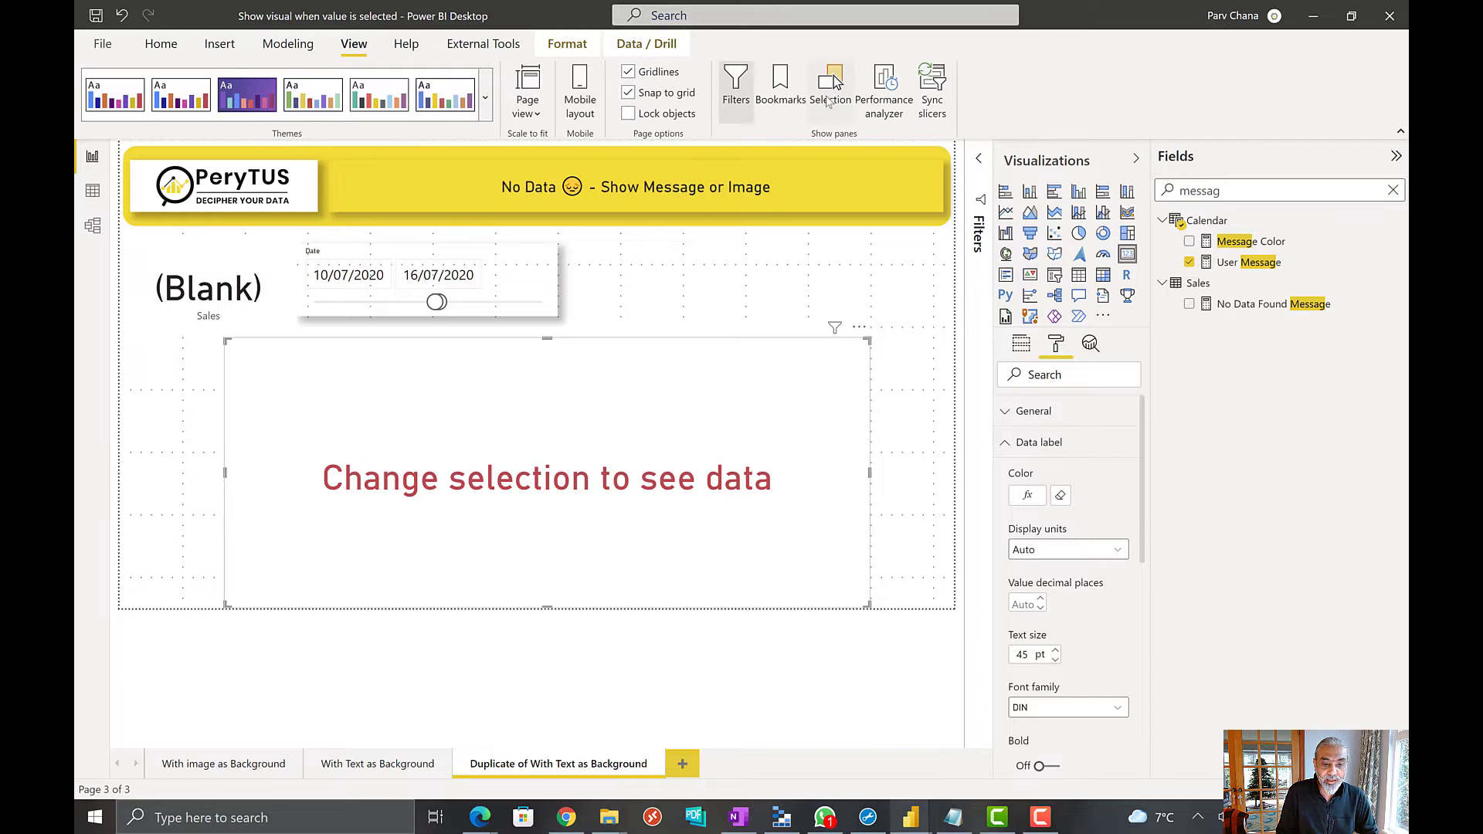
{"action": "left_click", "coordinate": [828, 100]}
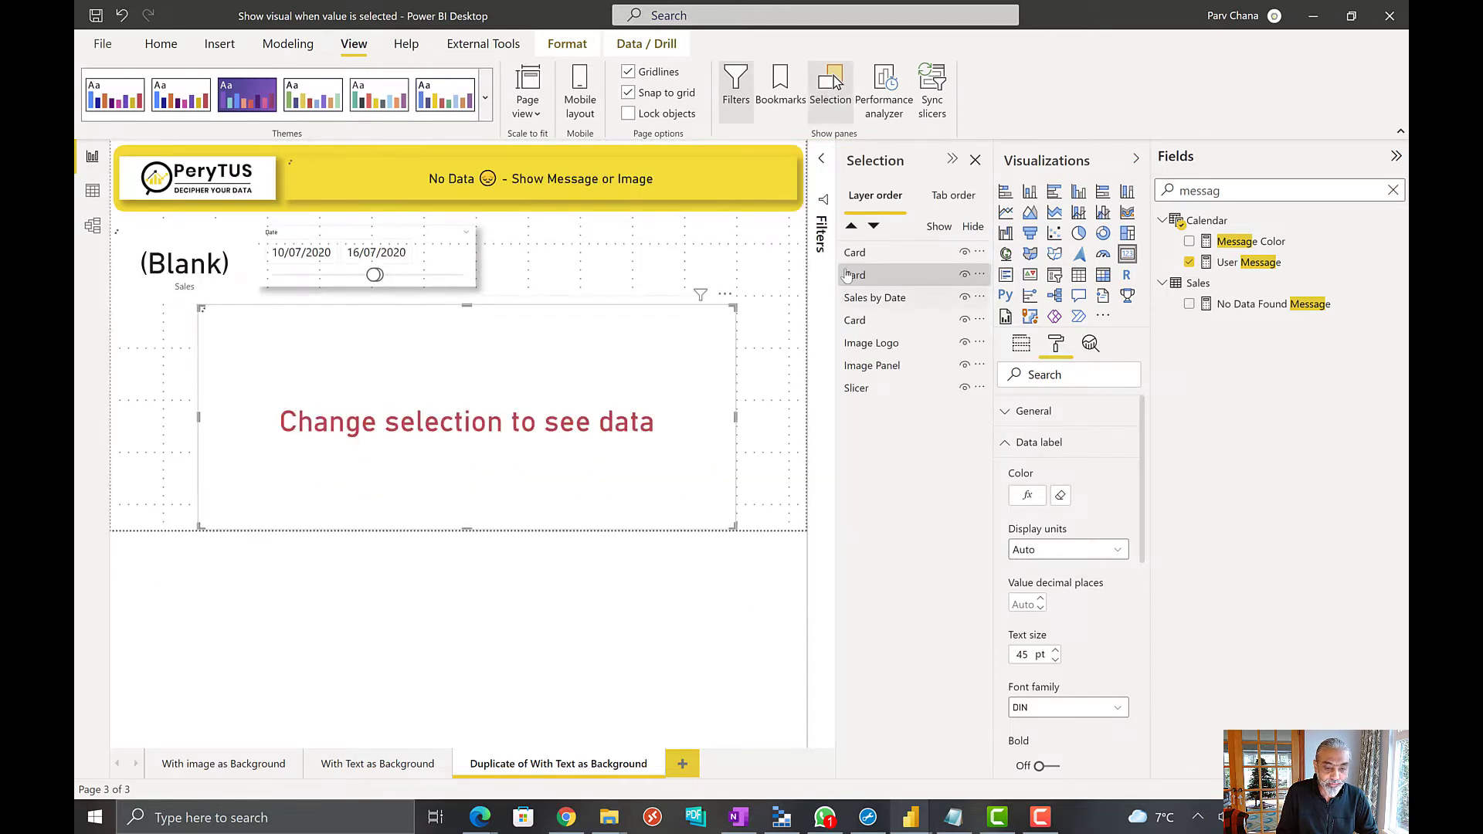
{"action": "left_click", "coordinate": [849, 275]}
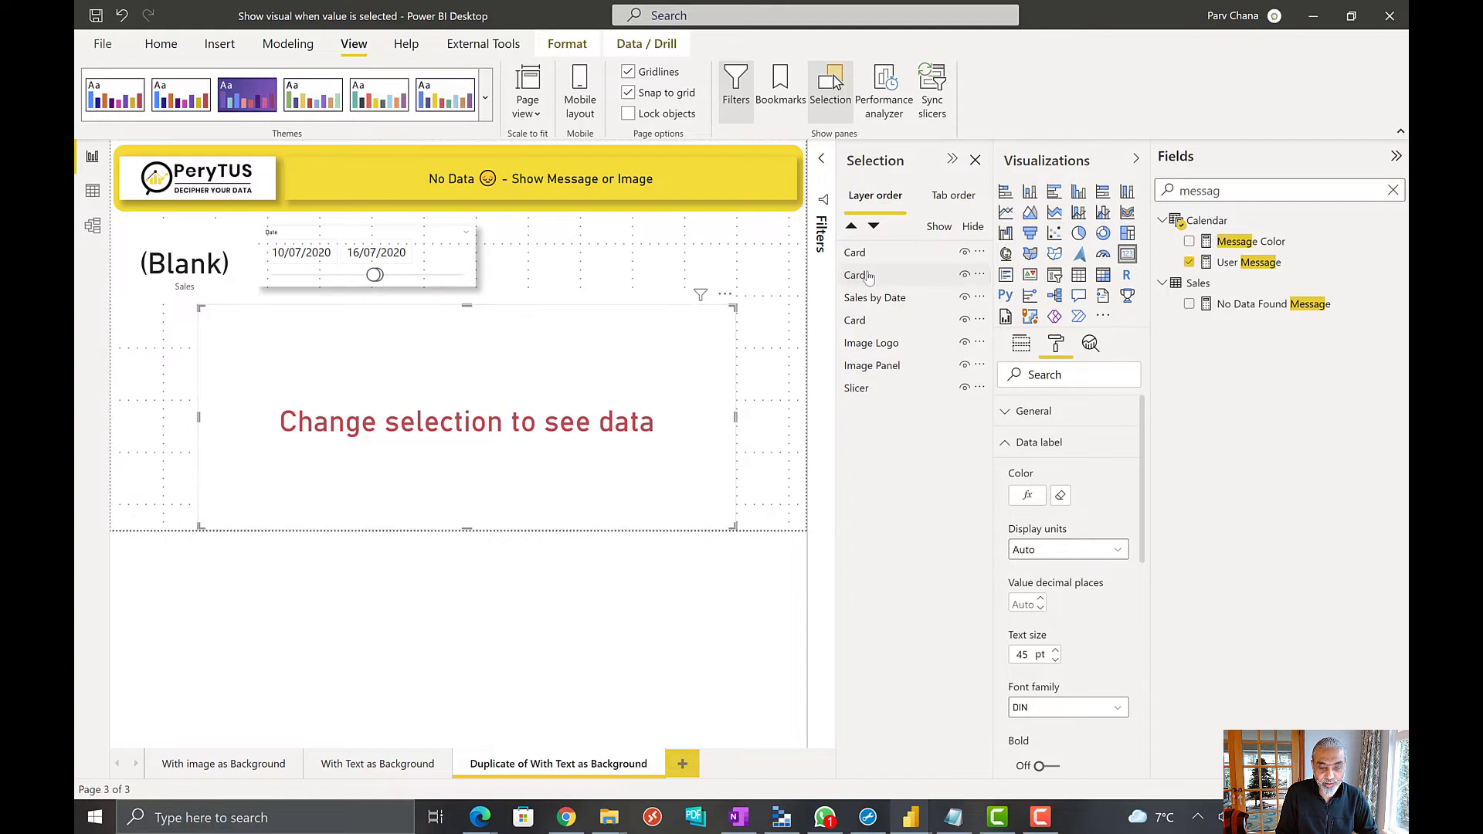
{"action": "left_click_drag", "start_coordinate": [868, 276], "coordinate": [863, 413]}
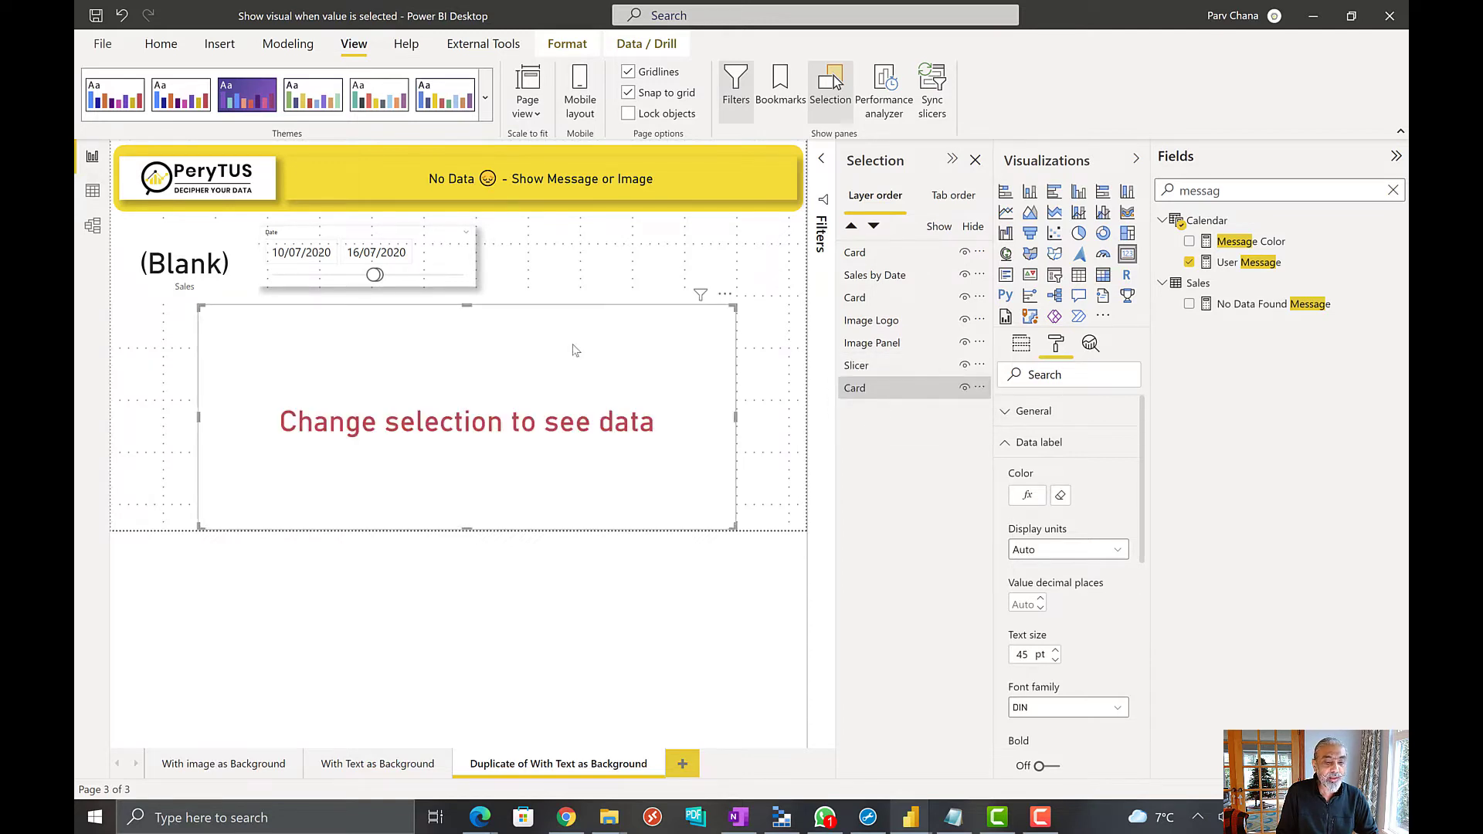
{"action": "left_click", "coordinate": [786, 350]}
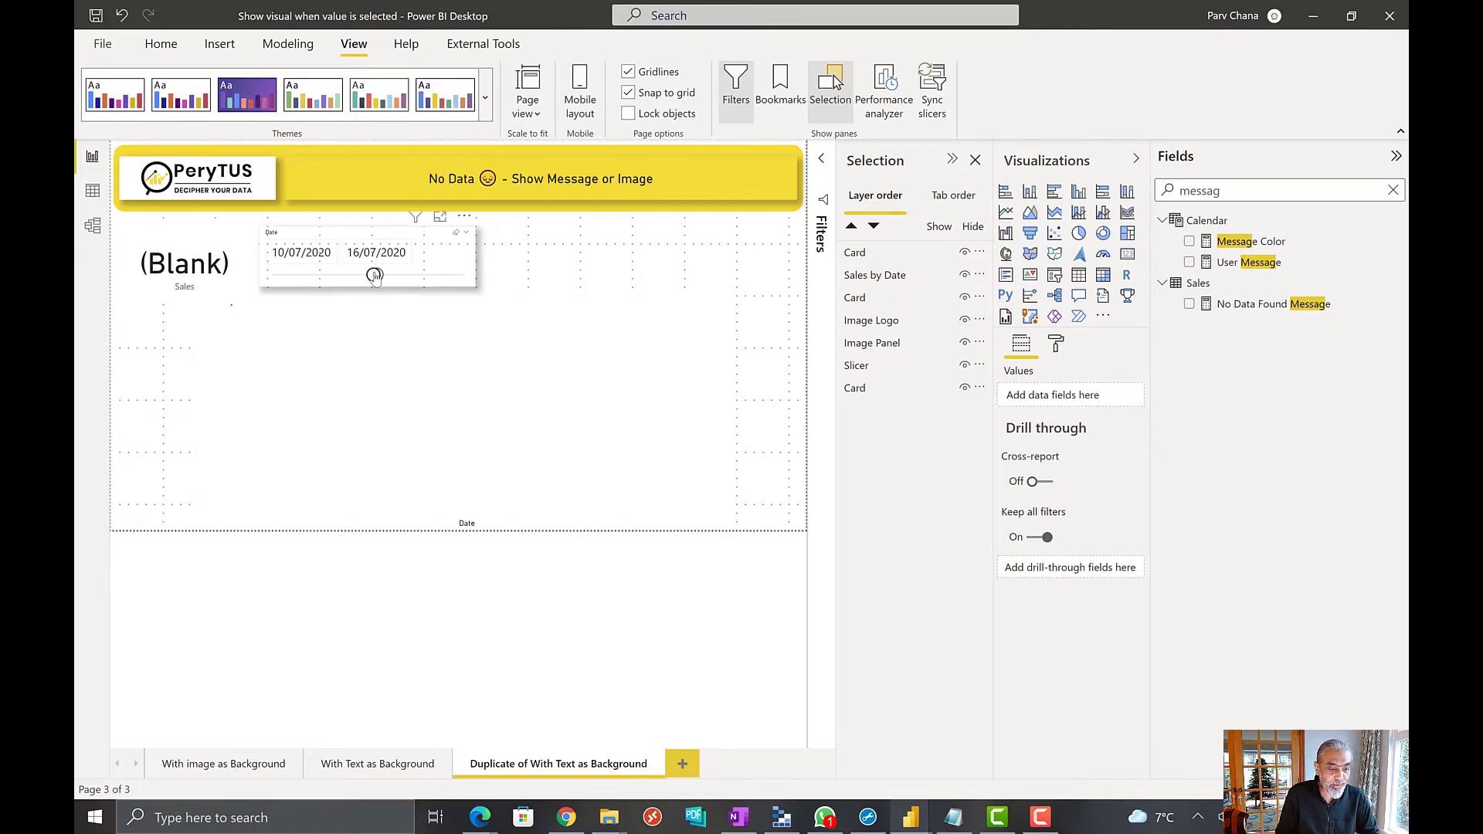
Restore the slicer start to 09/03/2020 (Sales 180) and switch the Sales by Date background Off
{"action": "left_click", "coordinate": [315, 276]}
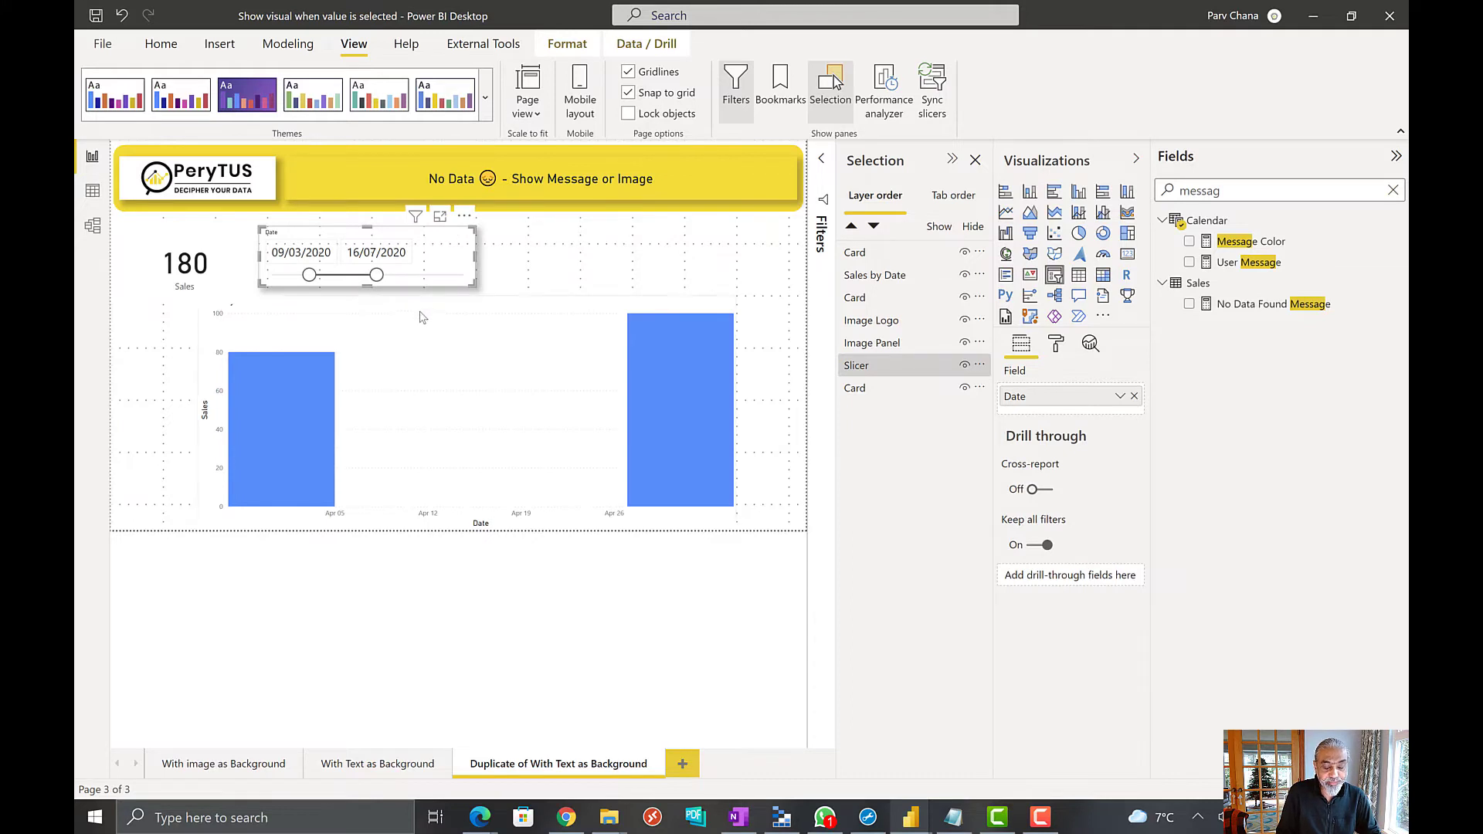
{"action": "left_click", "coordinate": [568, 346]}
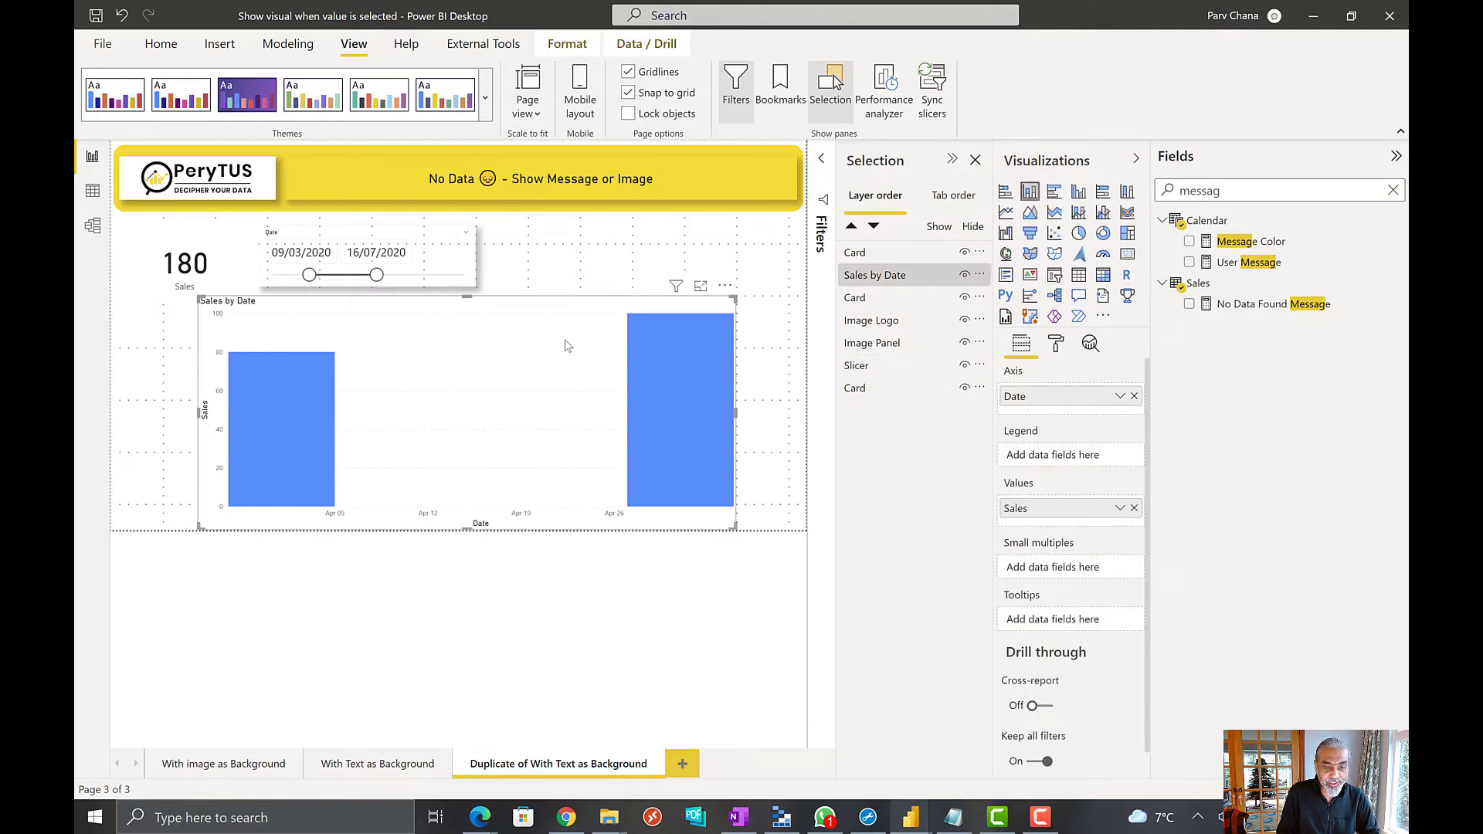
{"action": "left_click", "coordinate": [1056, 343]}
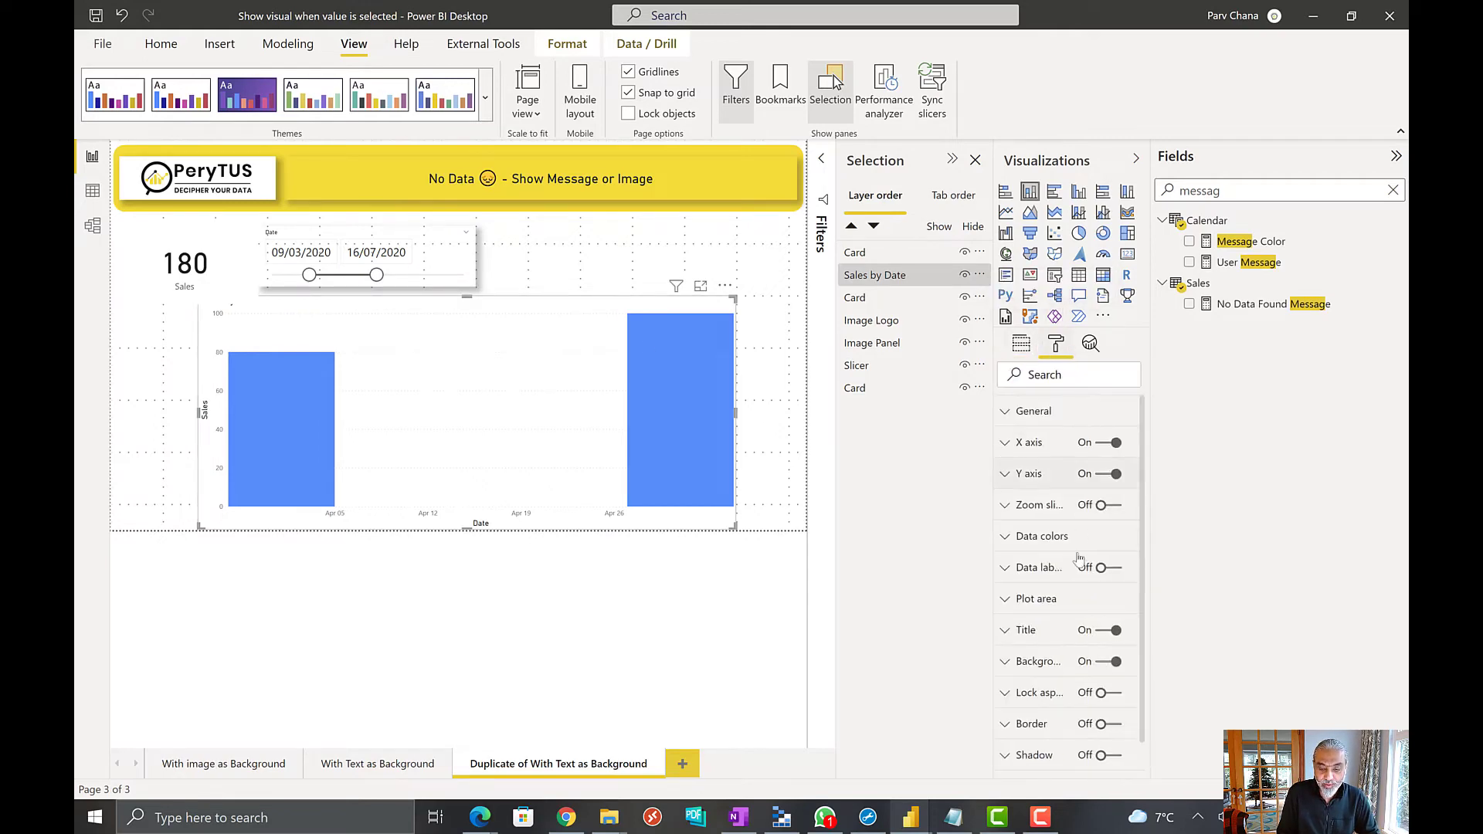
{"action": "scroll", "coordinate": [1078, 612], "scroll_direction": "down", "scroll_amount": 2}
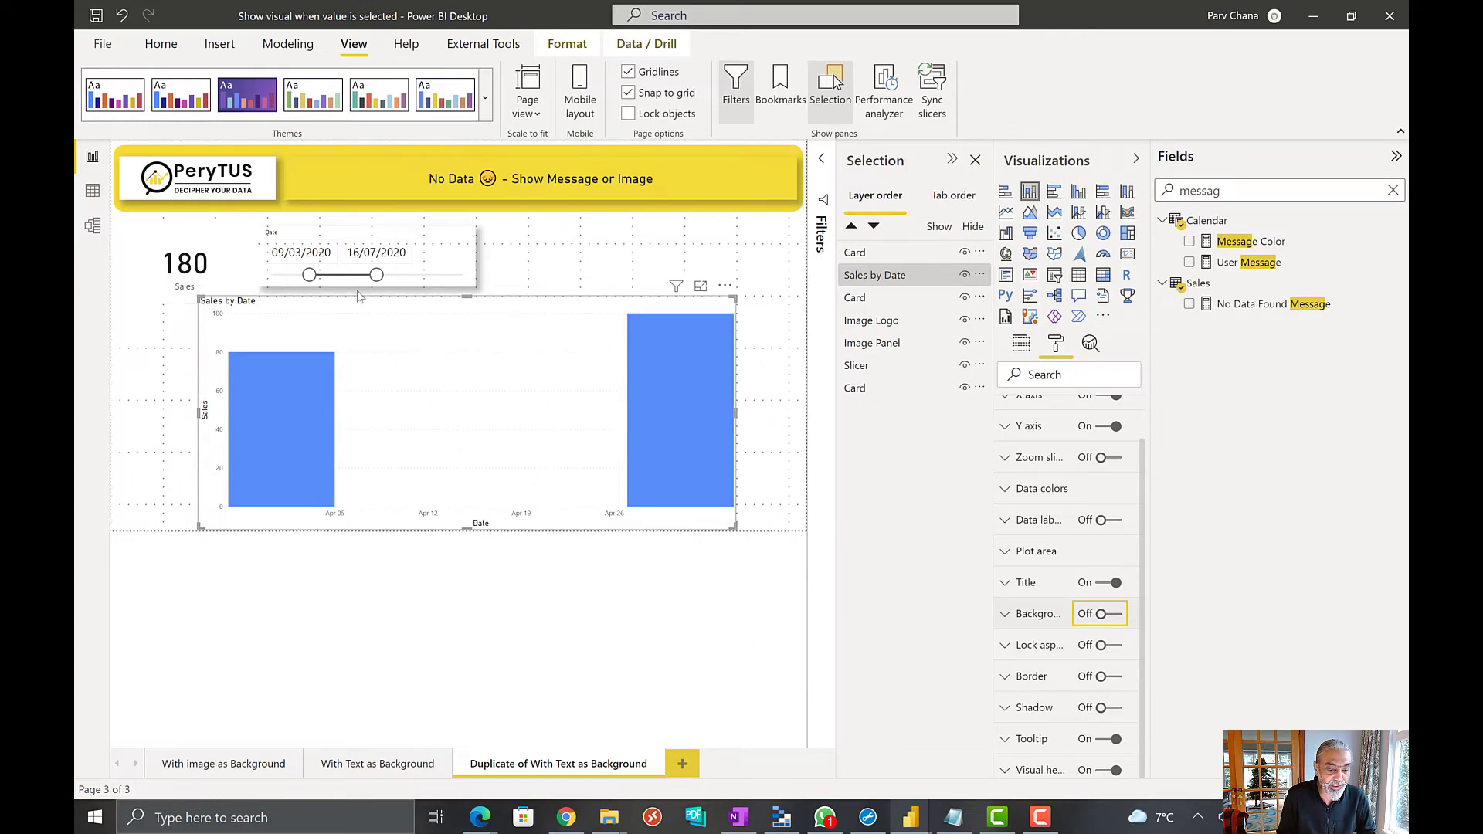
Move the date slicer start to 27/06/2020 so the empty chart reveals the red message
{"action": "left_click_drag", "start_coordinate": [313, 281], "coordinate": [372, 290]}
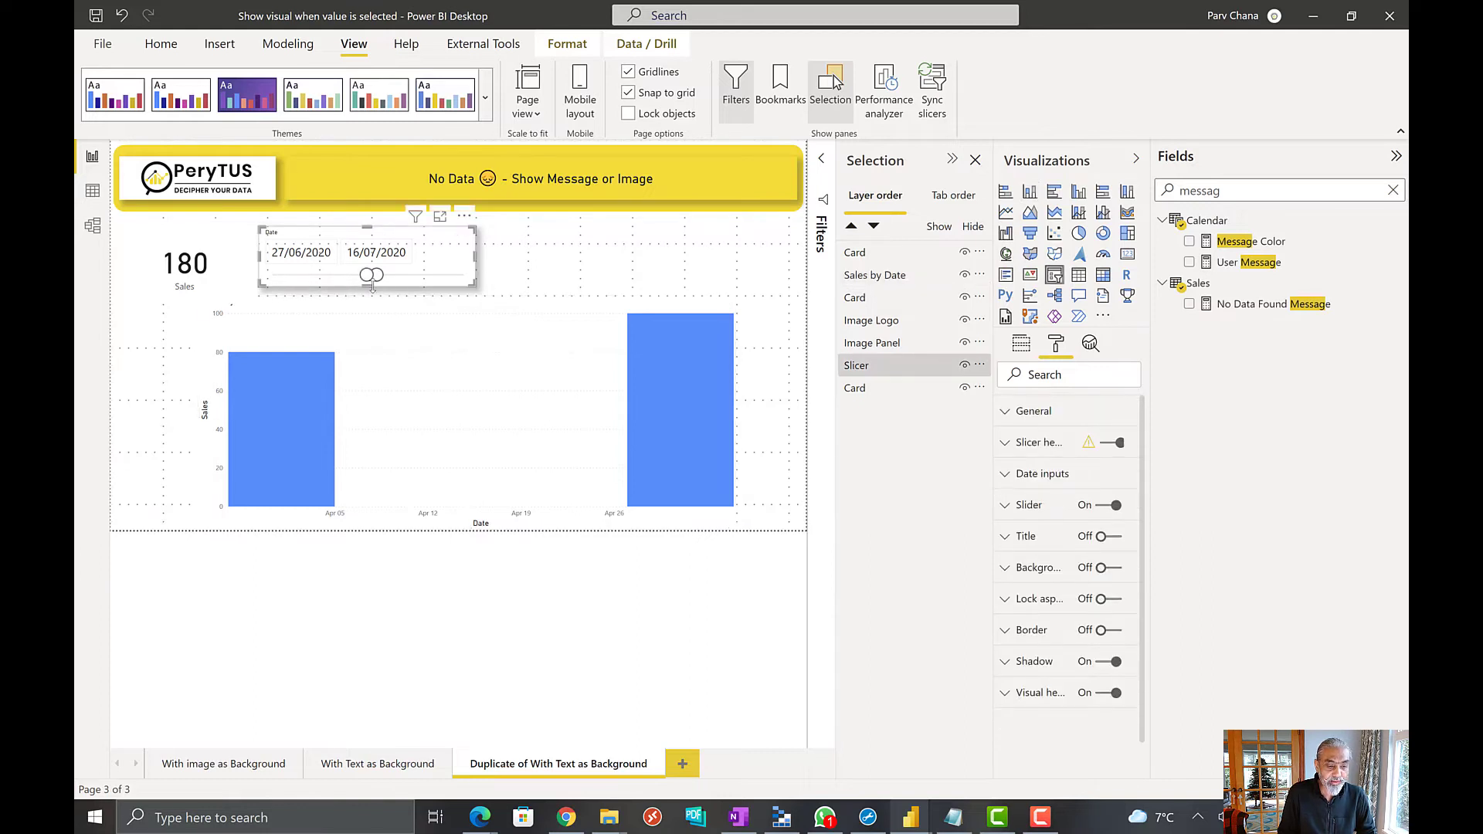